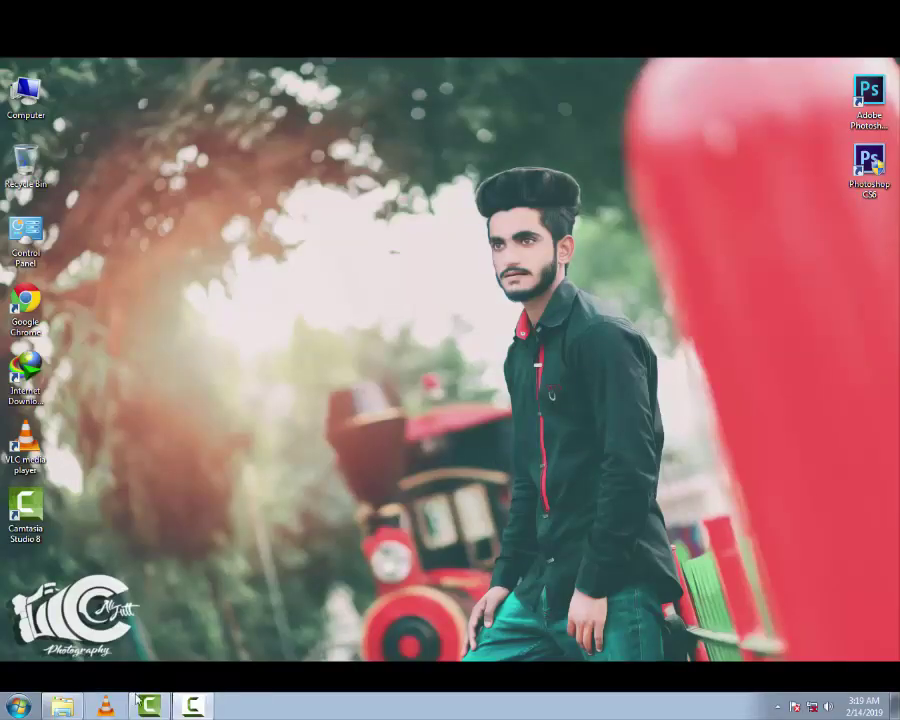
- Open adult-beautiful-beautiful-girl-1080377.jpg from the PICTURE folder in Photoshop, then minimize Explorer
click(62, 707)
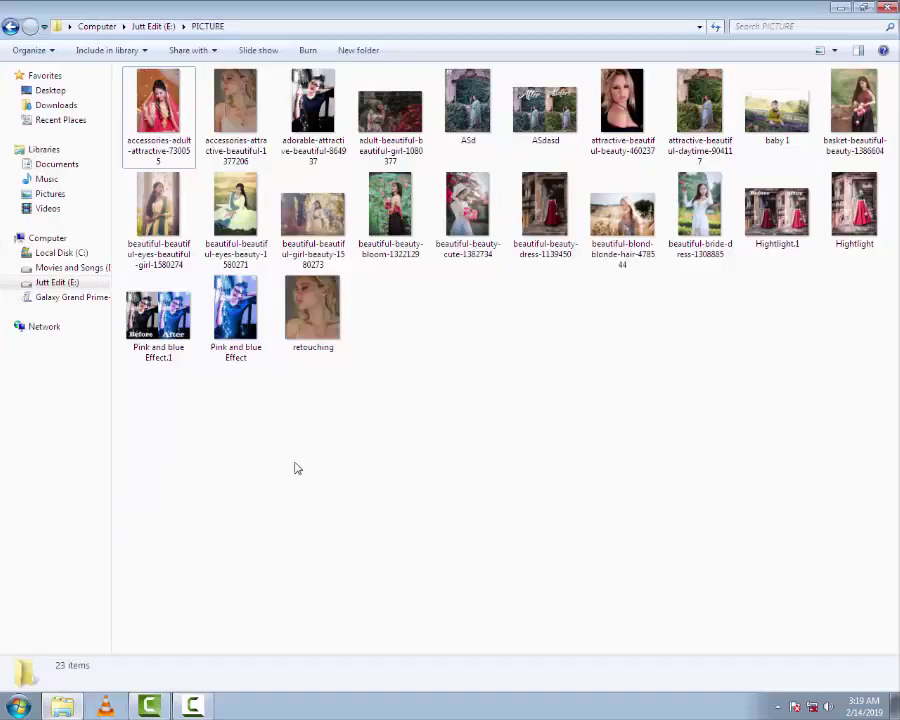
right_click(393, 101)
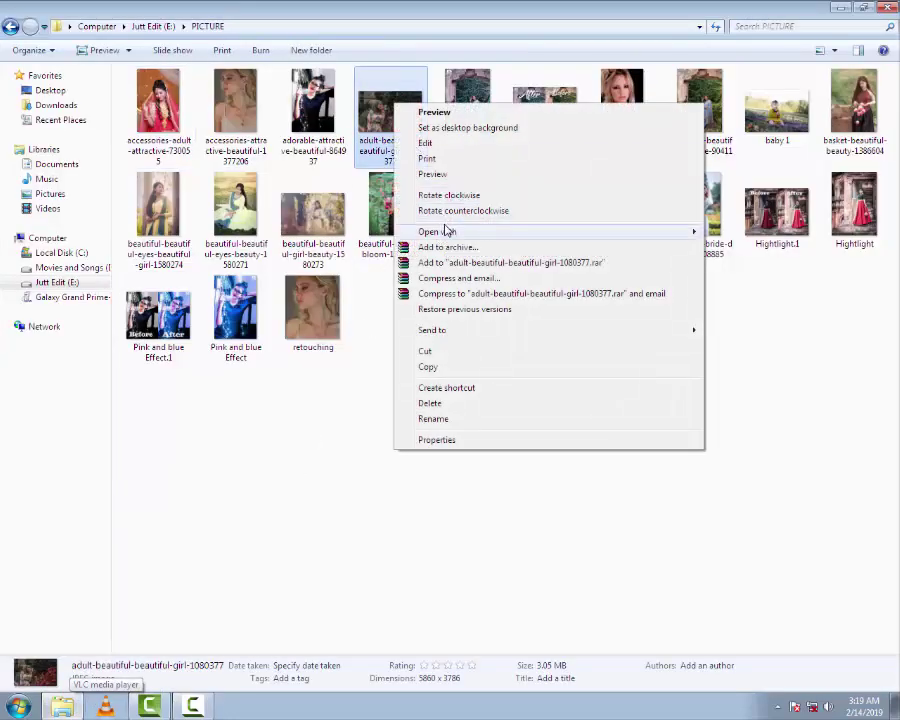
mouse_move(437, 231)
click(760, 233)
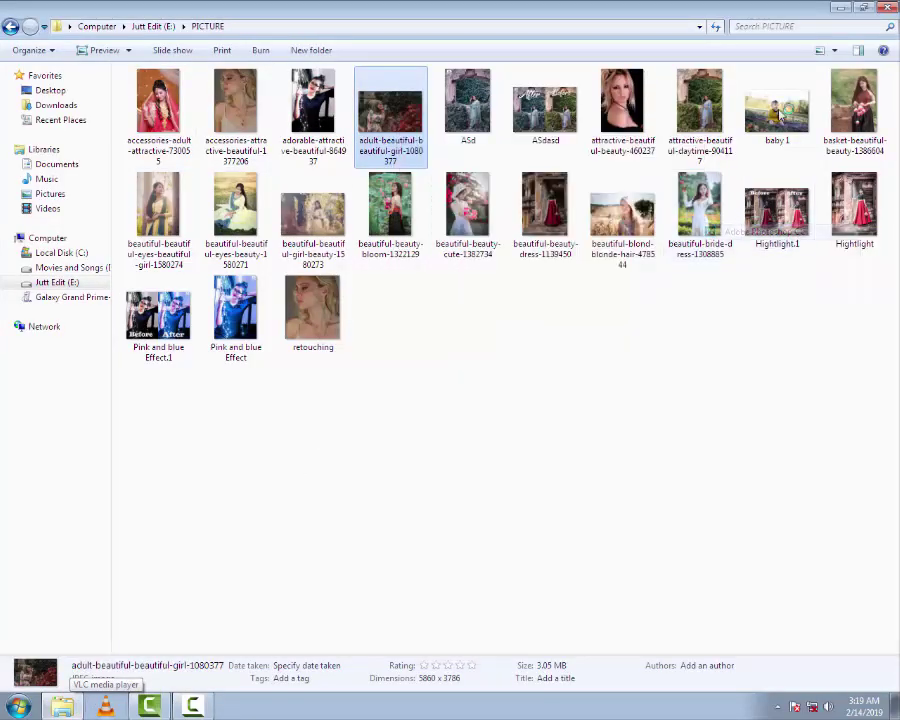
click(838, 12)
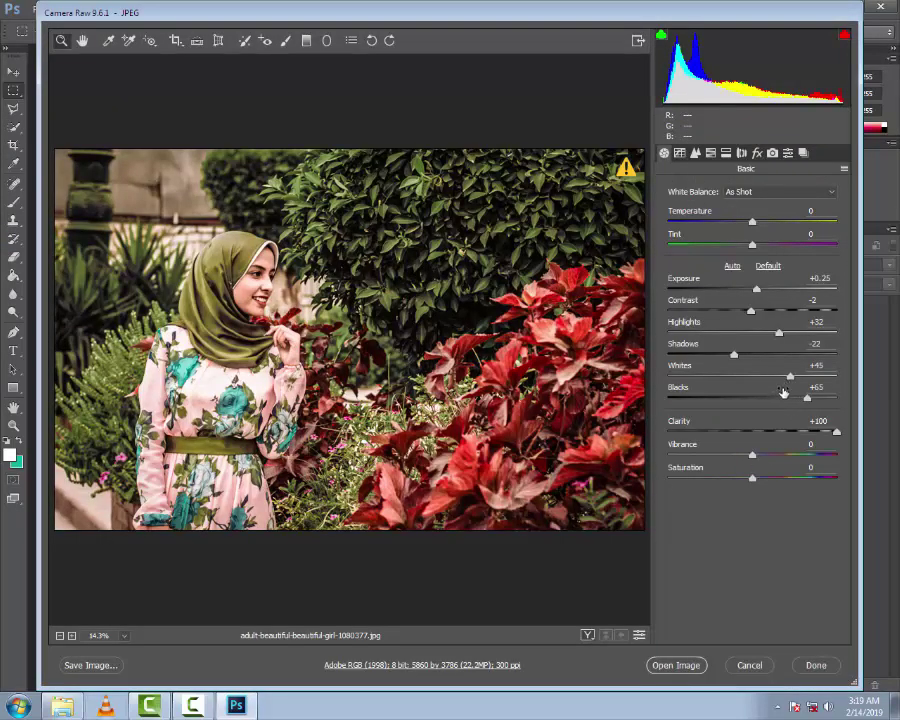
- Raise Camera Raw Whites from +45 to +55 and select the Contrast value
drag(790, 376, 799, 378)
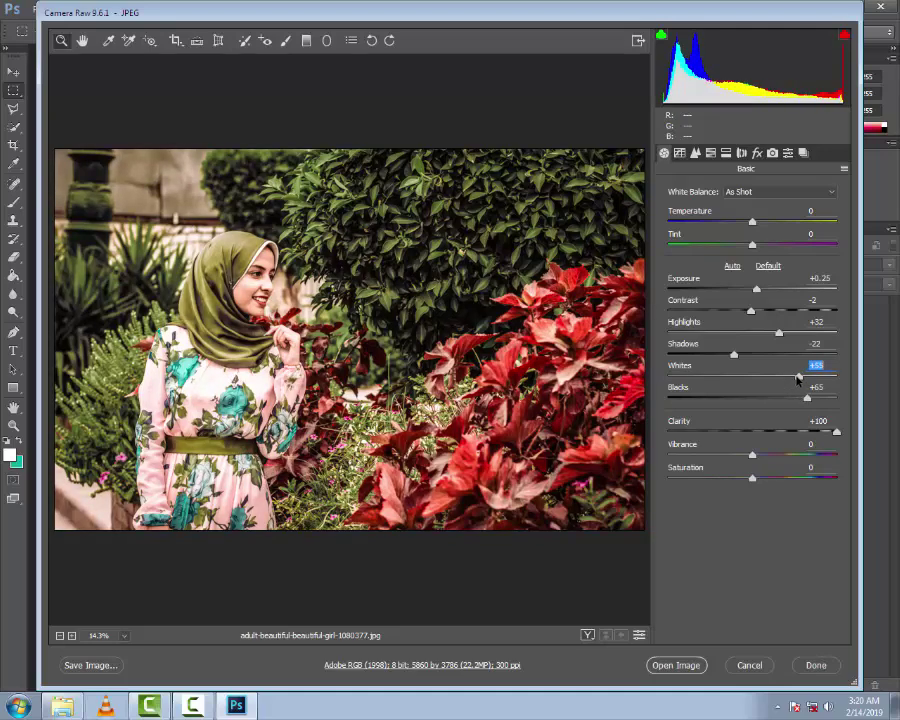
click(748, 311)
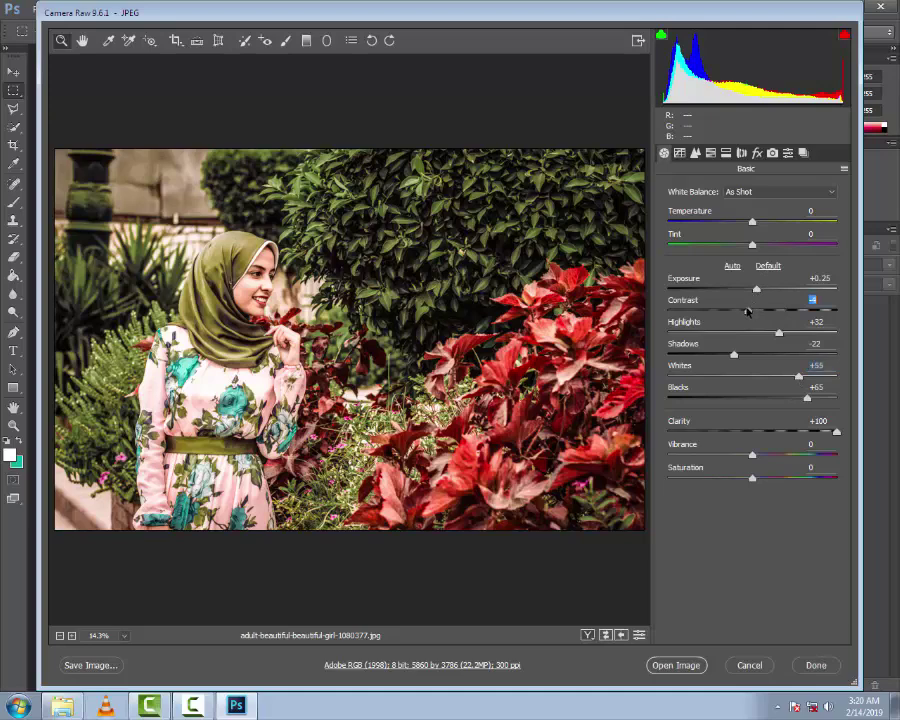
- In HSL Luminance, brighten the Oranges, Yellows, Greens and Aquas
click(711, 154)
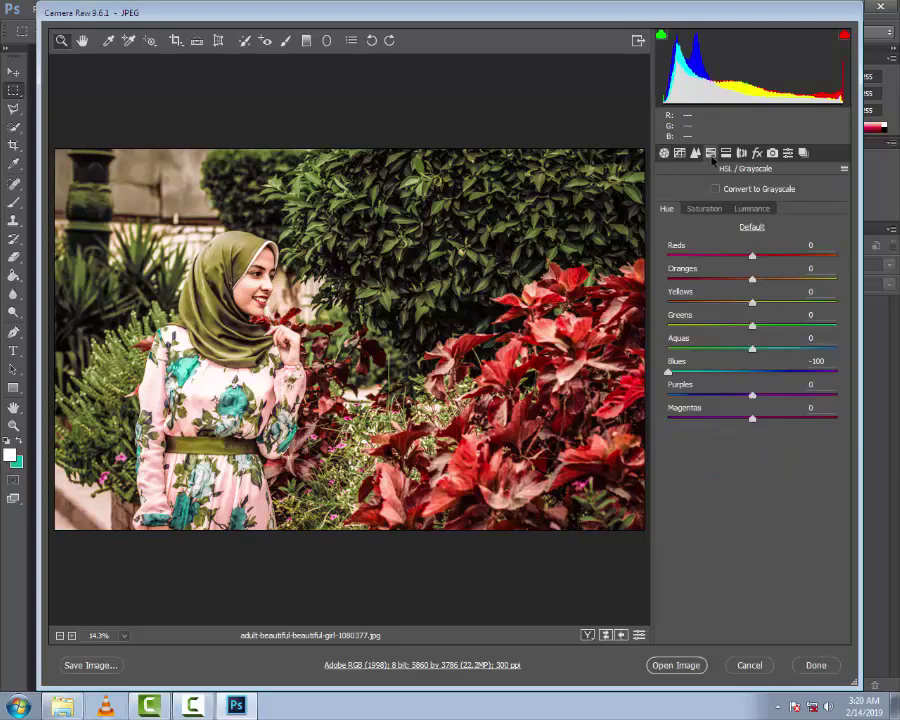
click(728, 209)
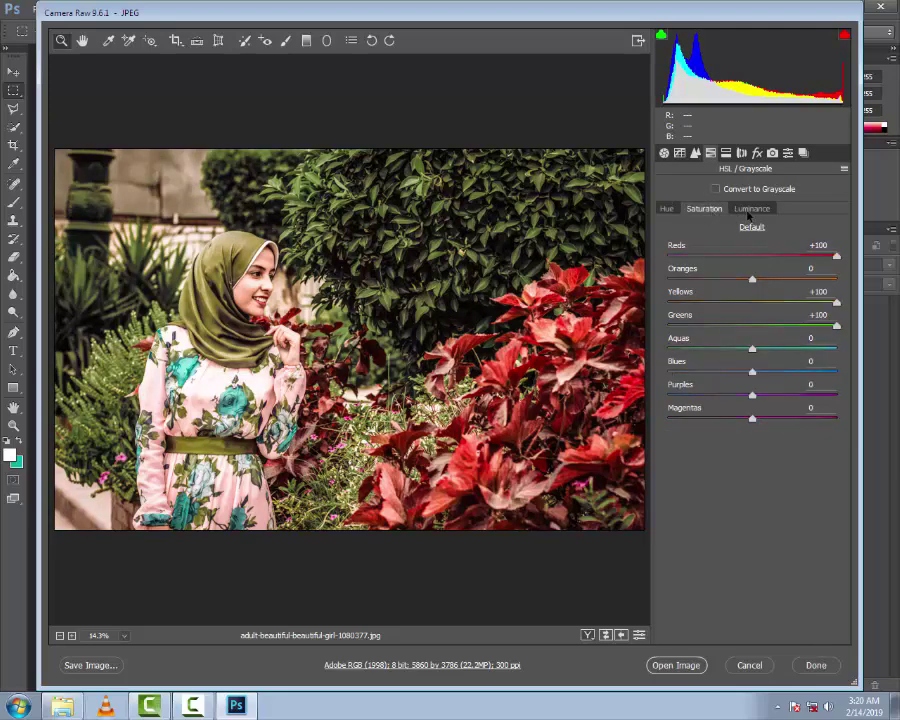
click(750, 209)
click(801, 281)
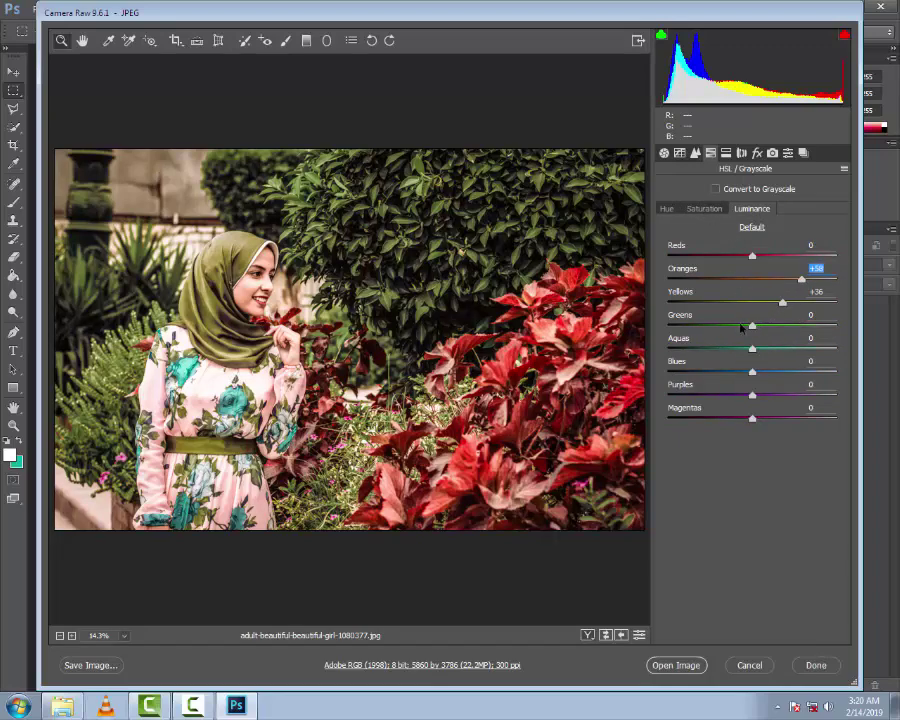
mouse_move(752, 326)
mouse_down()
mouse_move(797, 330)
mouse_move(771, 353)
mouse_up()
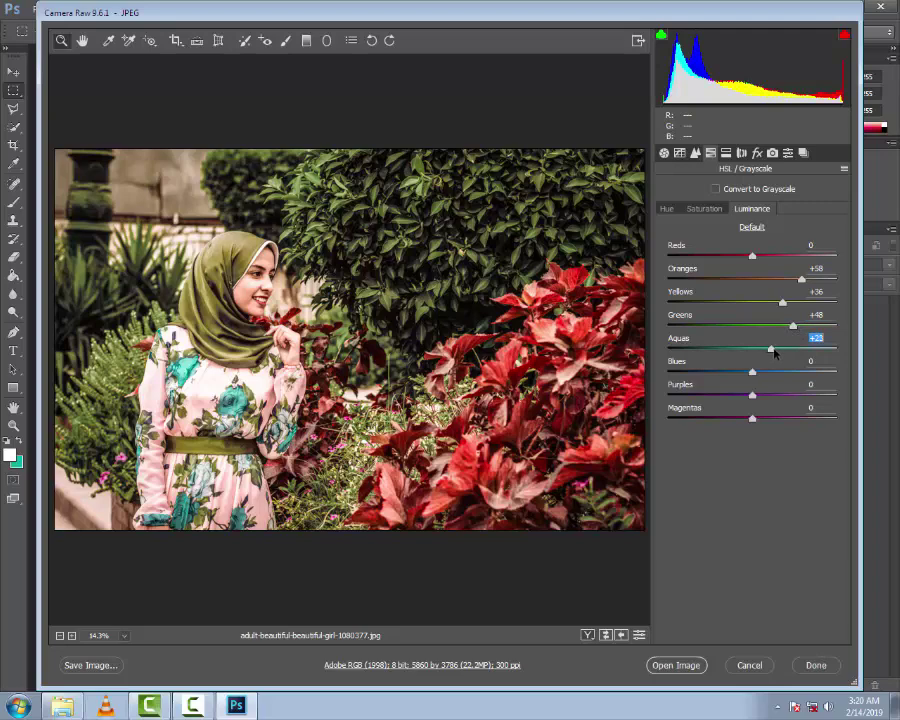
- Add a post-crop vignette: Amount -21, Roundness -23, Feather 39
click(757, 153)
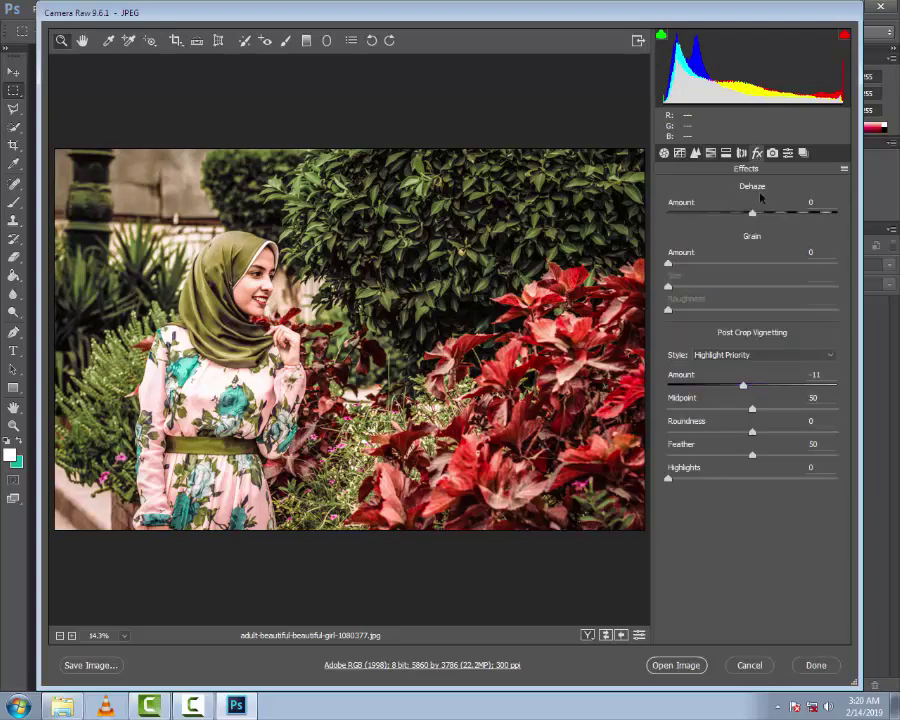
drag(752, 386, 735, 386)
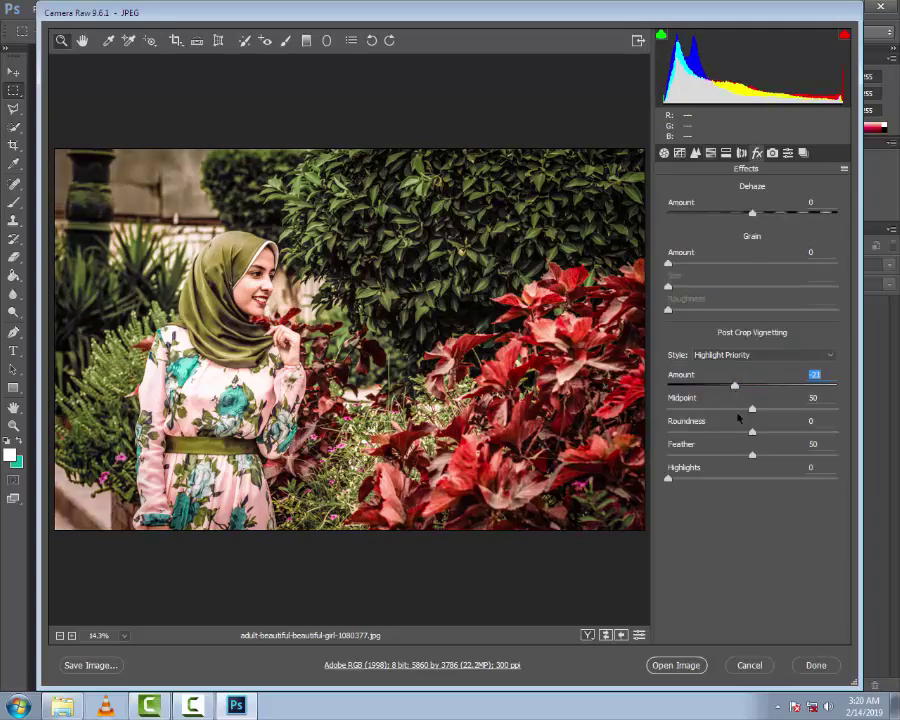
click(735, 432)
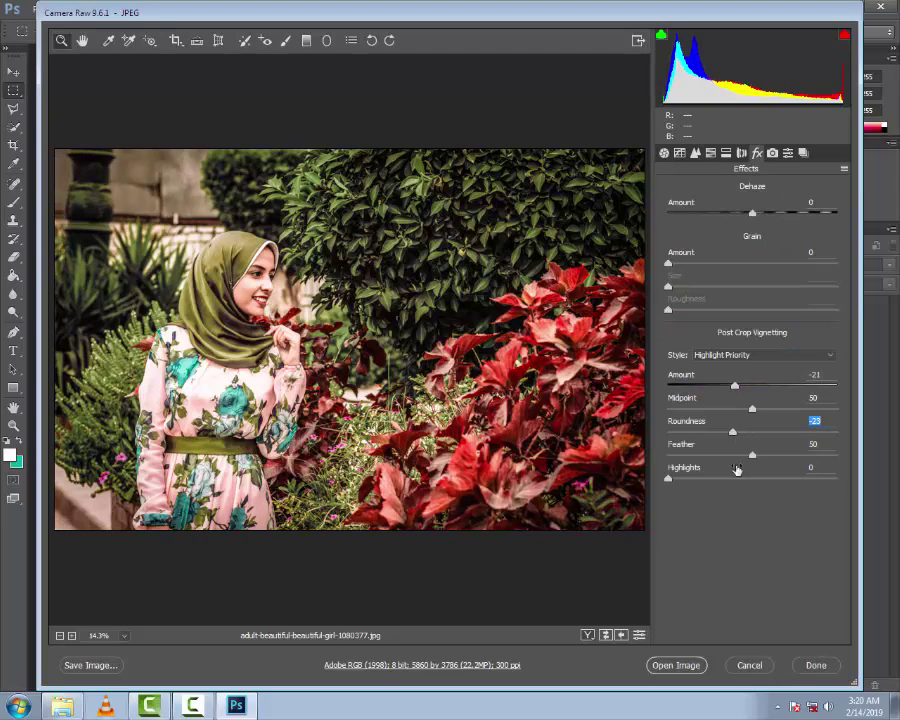
click(734, 456)
- Open the Camera Raw result in Photoshop and duplicate Background as Layer 1 with Ctrl+J
click(688, 665)
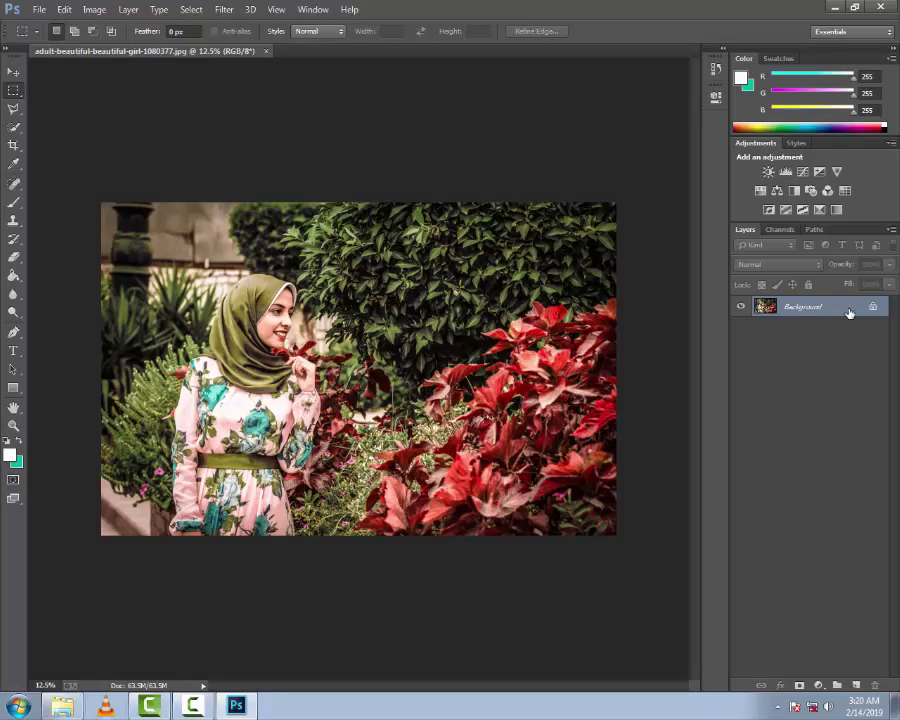
key(ctrl+j)
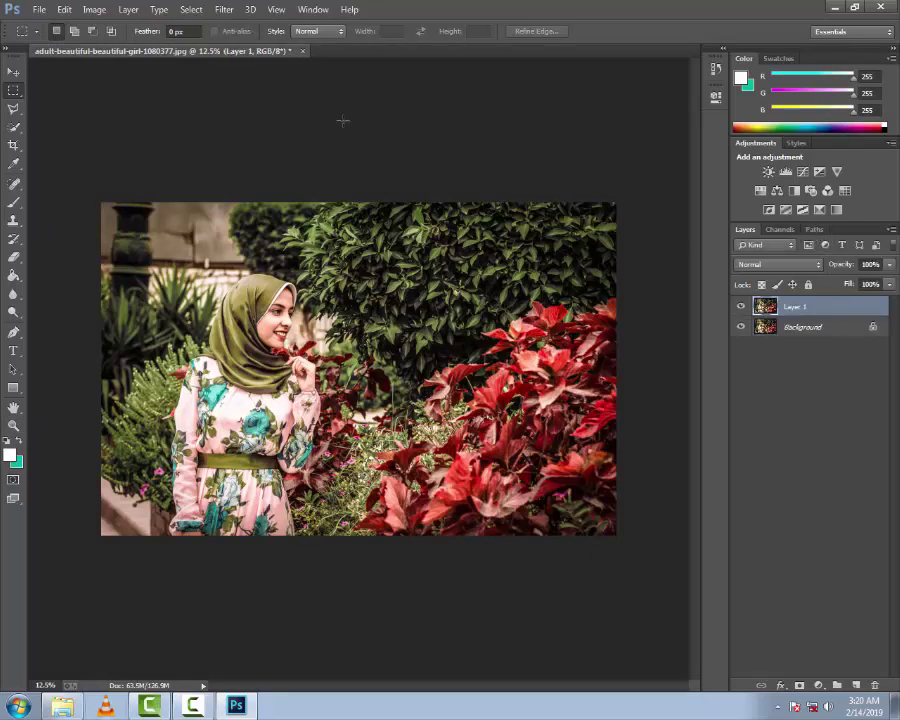
- Add a Selective Color adjustment reducing black in the Reds and Whites
click(819, 210)
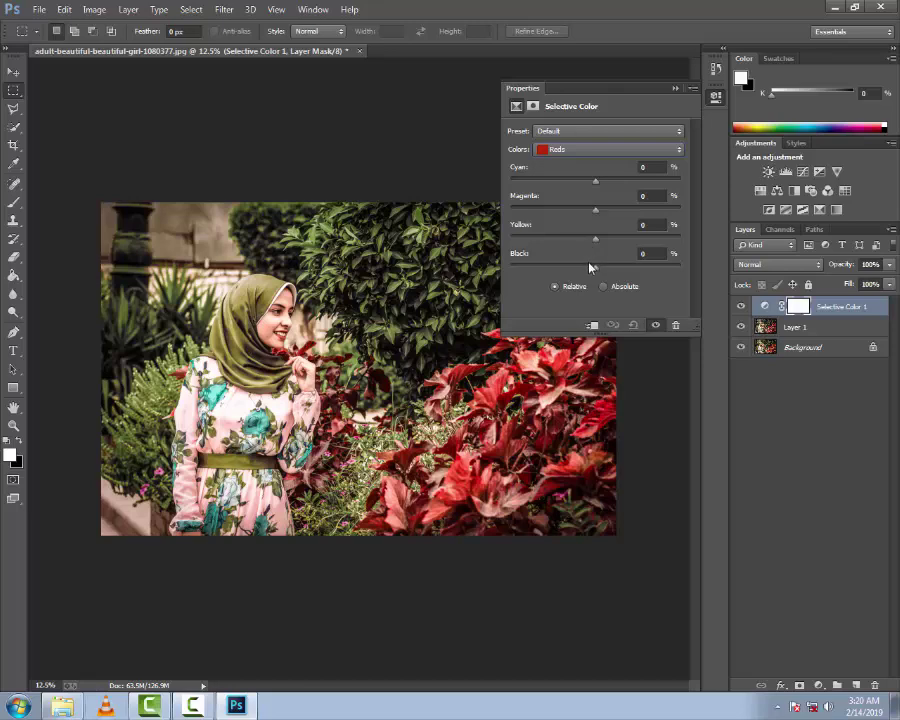
drag(595, 267, 563, 267)
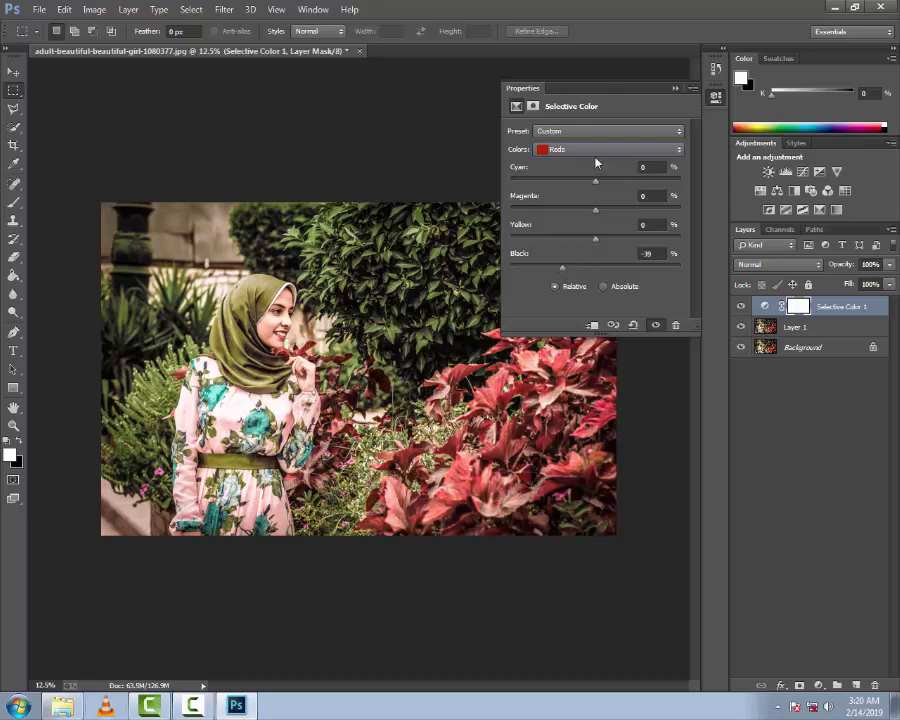
click(596, 150)
click(575, 233)
mouse_move(574, 270)
mouse_down()
mouse_move(552, 268)
mouse_move(560, 271)
mouse_up()
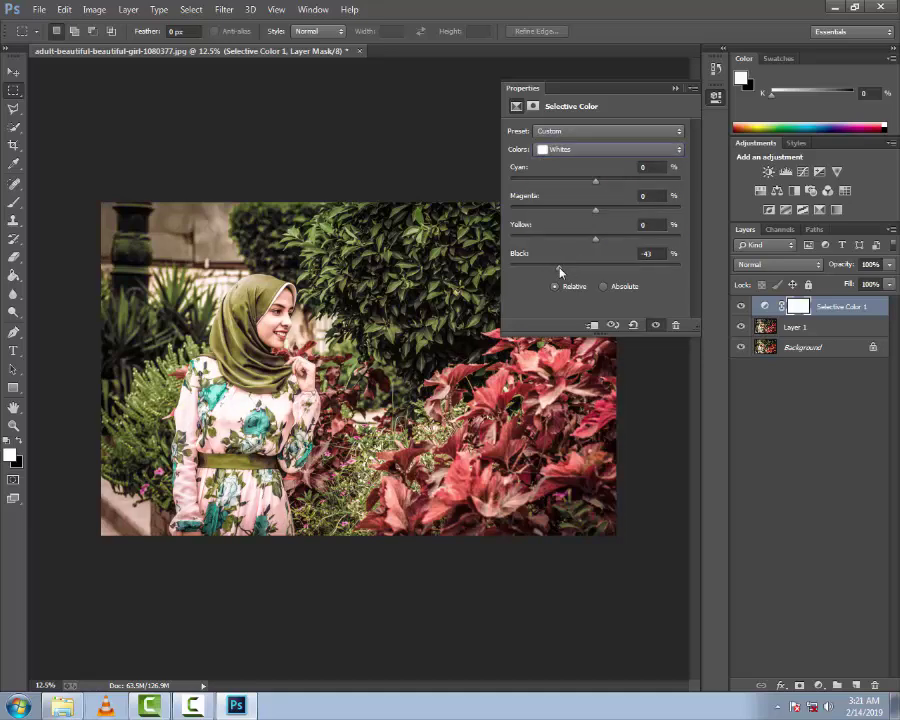
- Shift cyan and foliage tone in Greens, and cut cyan and adjust magenta in Yellows
click(608, 152)
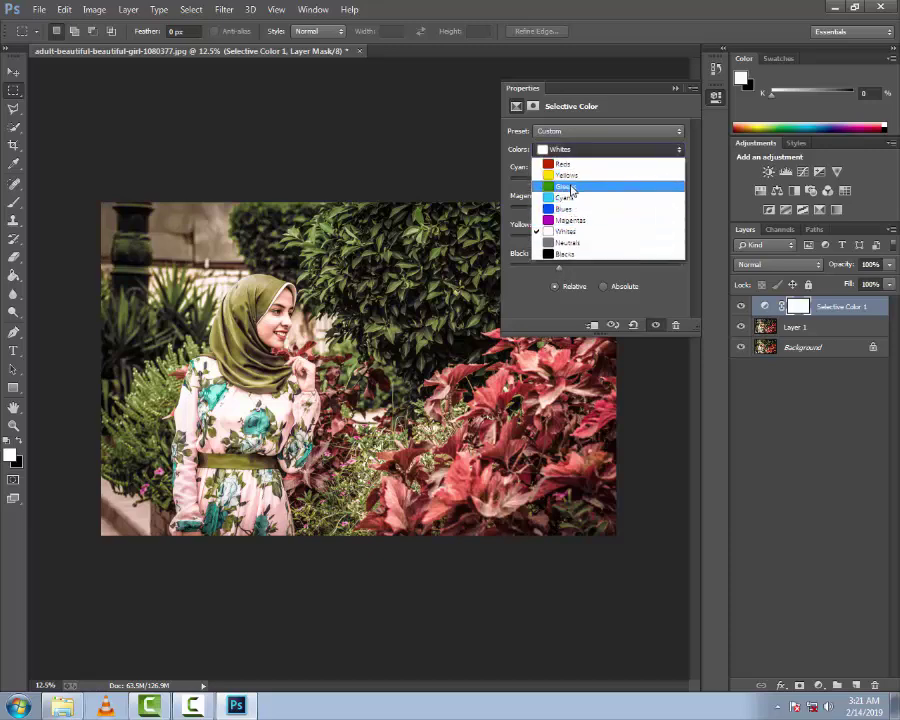
click(567, 187)
mouse_move(567, 187)
mouse_down()
mouse_move(542, 184)
mouse_move(658, 197)
mouse_move(551, 196)
mouse_up()
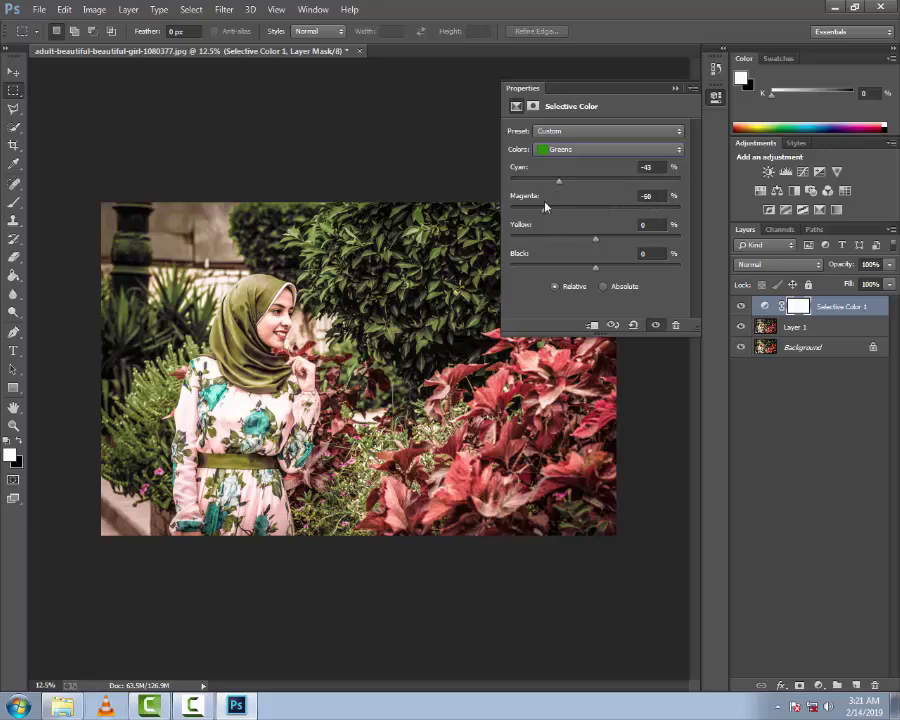
mouse_move(592, 238)
mouse_down()
mouse_move(656, 240)
mouse_move(527, 241)
mouse_move(528, 265)
mouse_move(546, 269)
mouse_up()
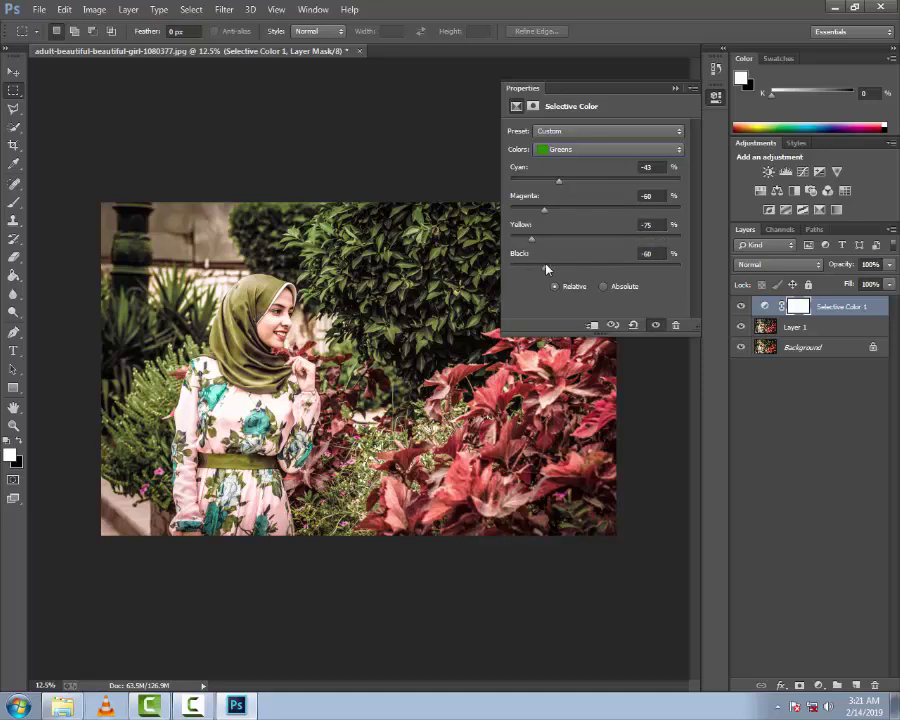
click(573, 152)
click(585, 177)
drag(557, 182, 526, 182)
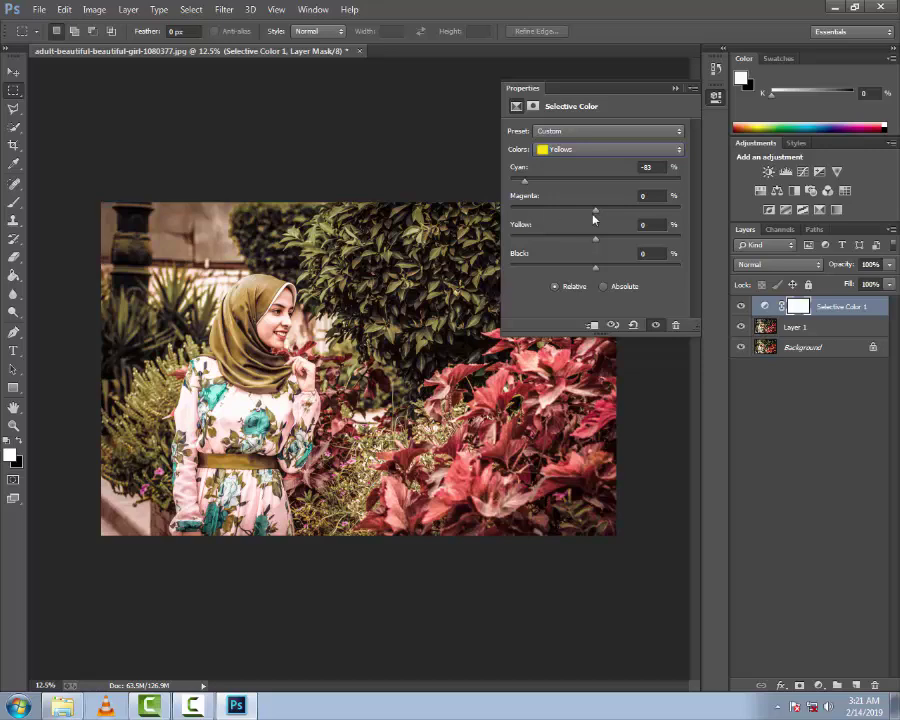
mouse_move(594, 218)
mouse_down()
mouse_move(566, 209)
mouse_move(611, 211)
mouse_move(571, 215)
mouse_move(588, 244)
mouse_move(619, 246)
mouse_move(615, 272)
mouse_up()
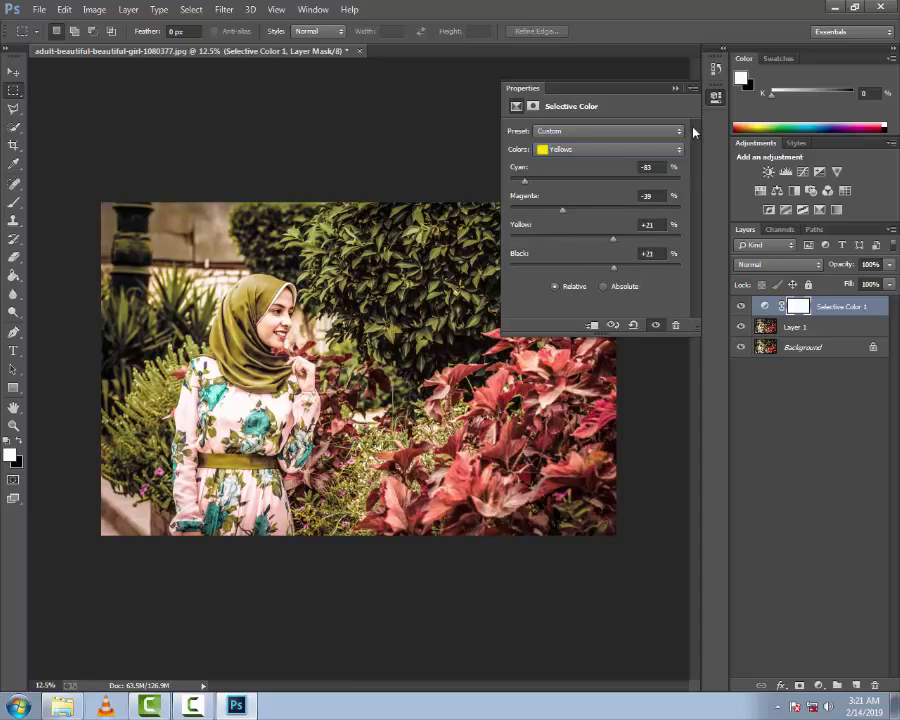
- Compare Selective Color on and off, merge it into Layer 1, and add a Color Lookup layer
click(675, 89)
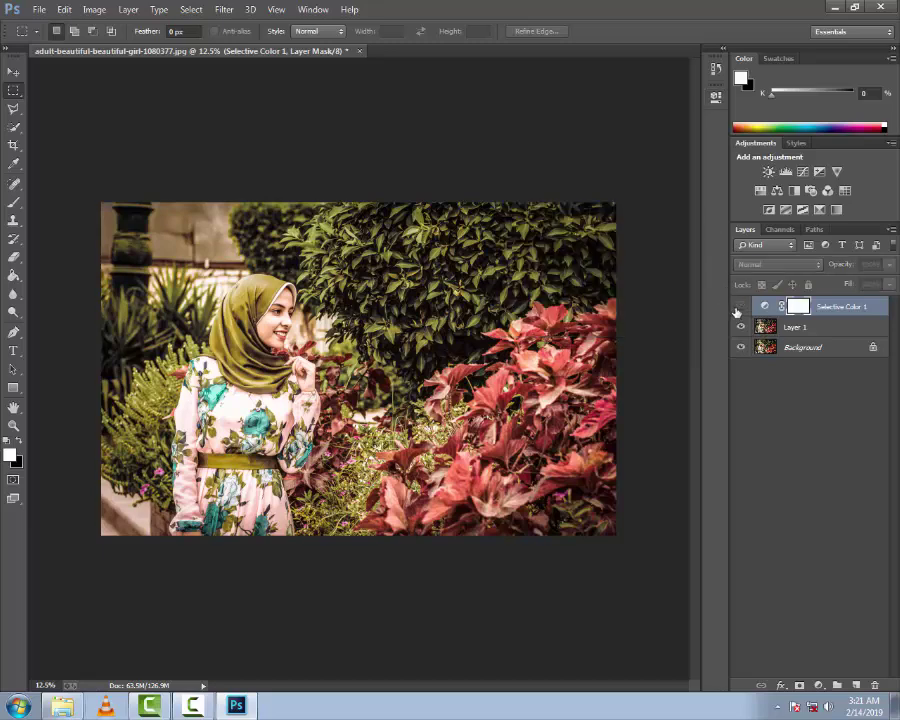
click(740, 306)
click(740, 306)
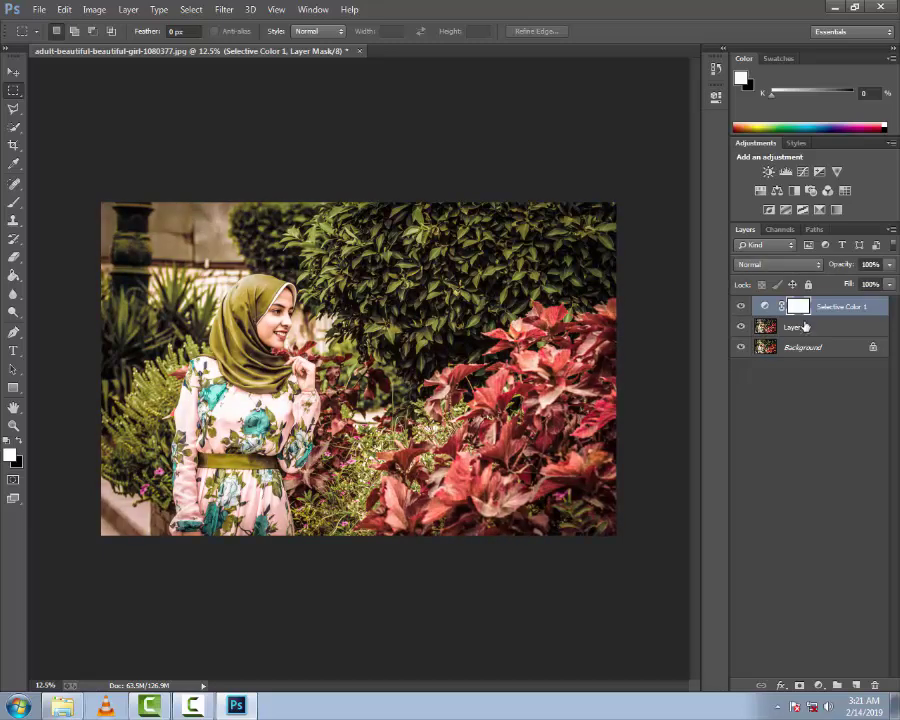
right_click(840, 313)
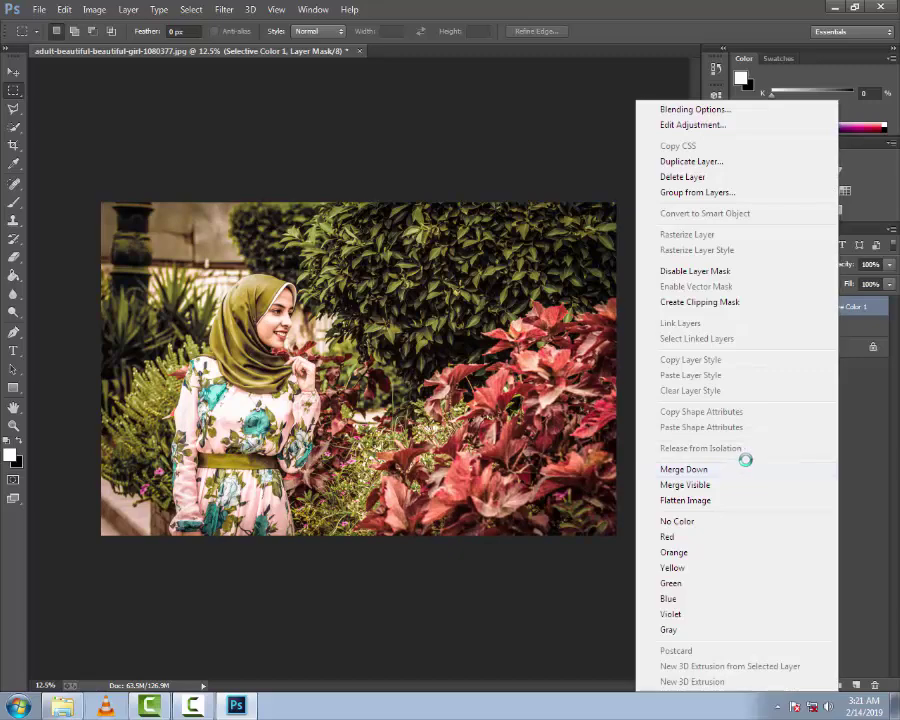
click(683, 469)
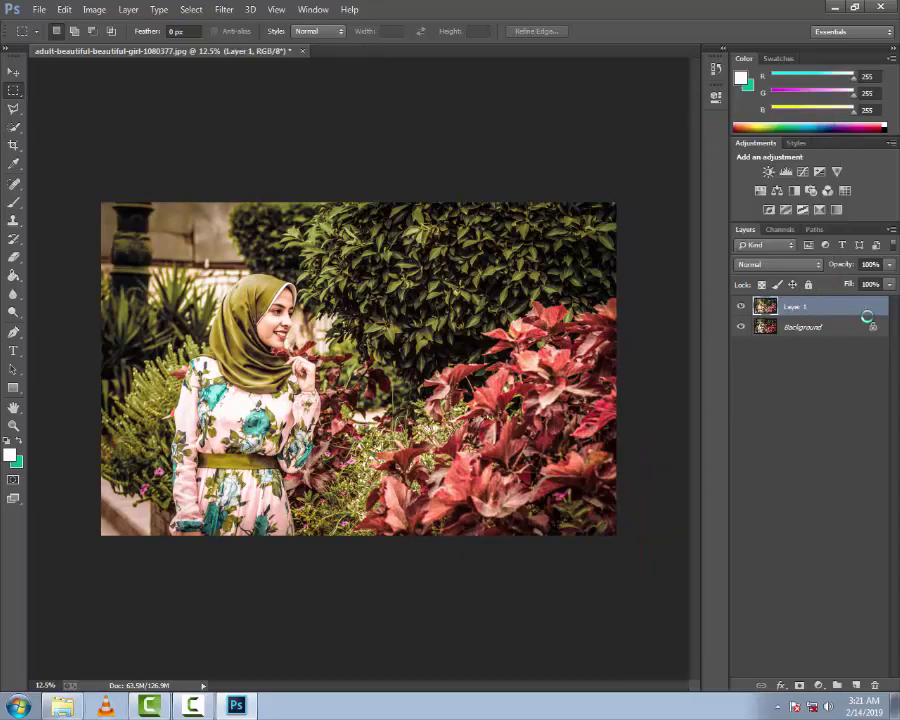
click(845, 191)
- Preview abstract Color Lookup looks from Blacklight Poster through Sienna-Blue
click(630, 149)
click(621, 204)
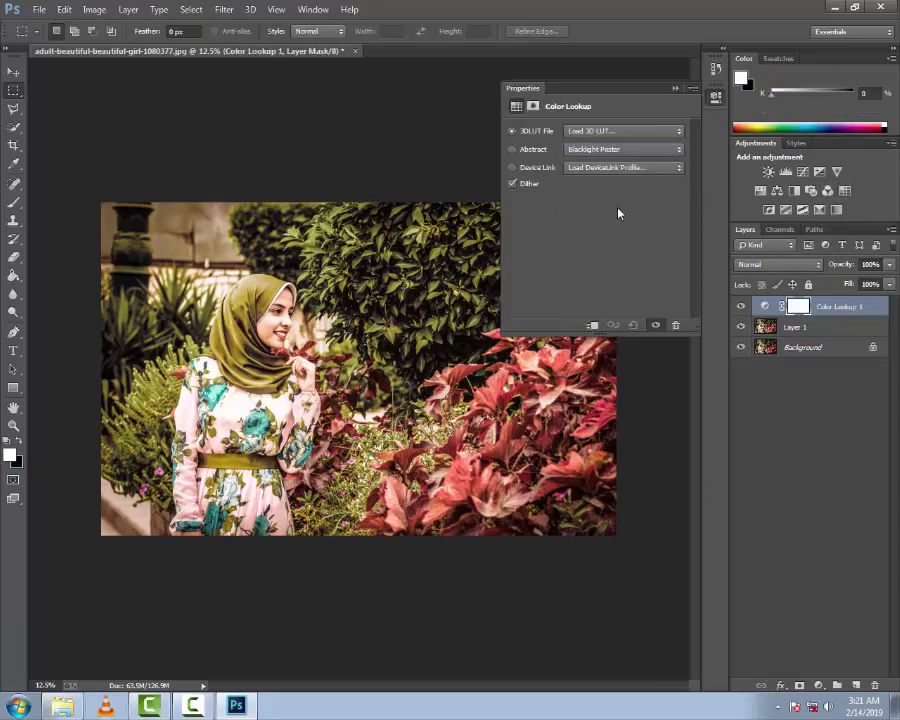
key(Down)
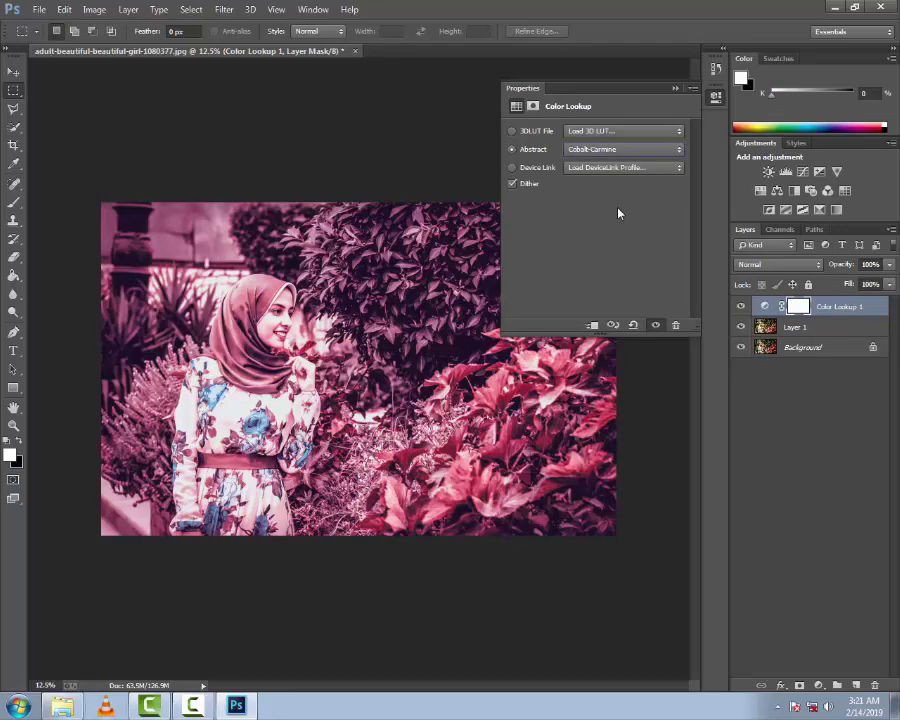
key(Down)
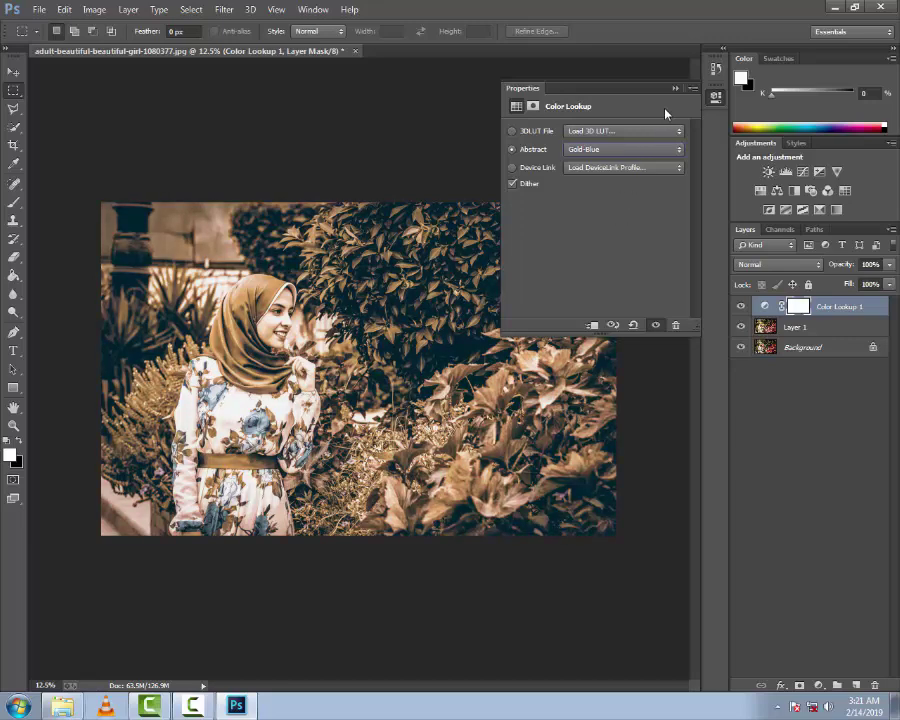
key(Down)
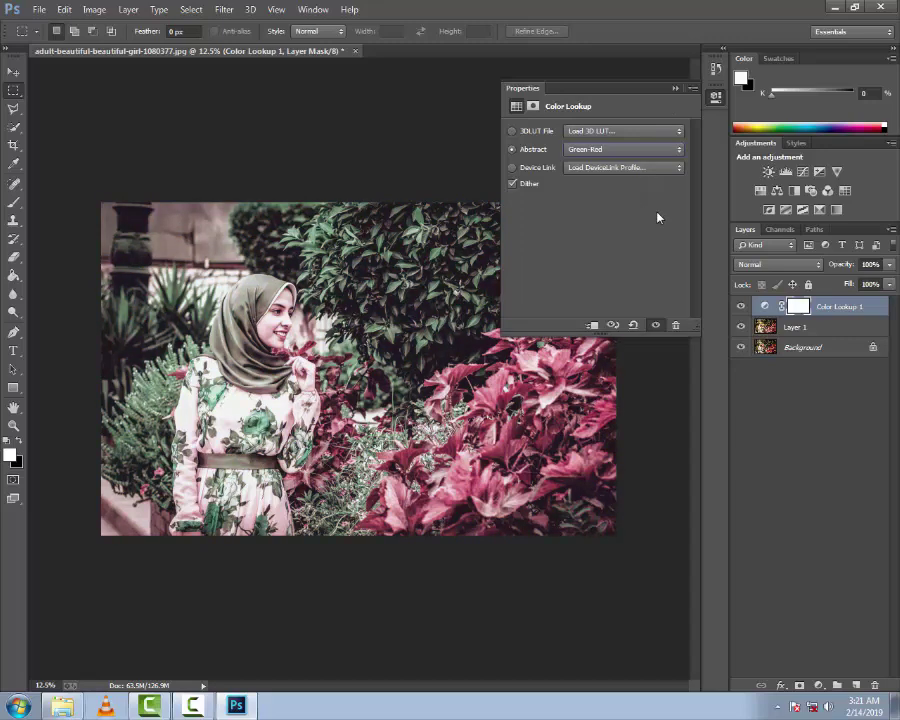
key(Down)
key(Down)
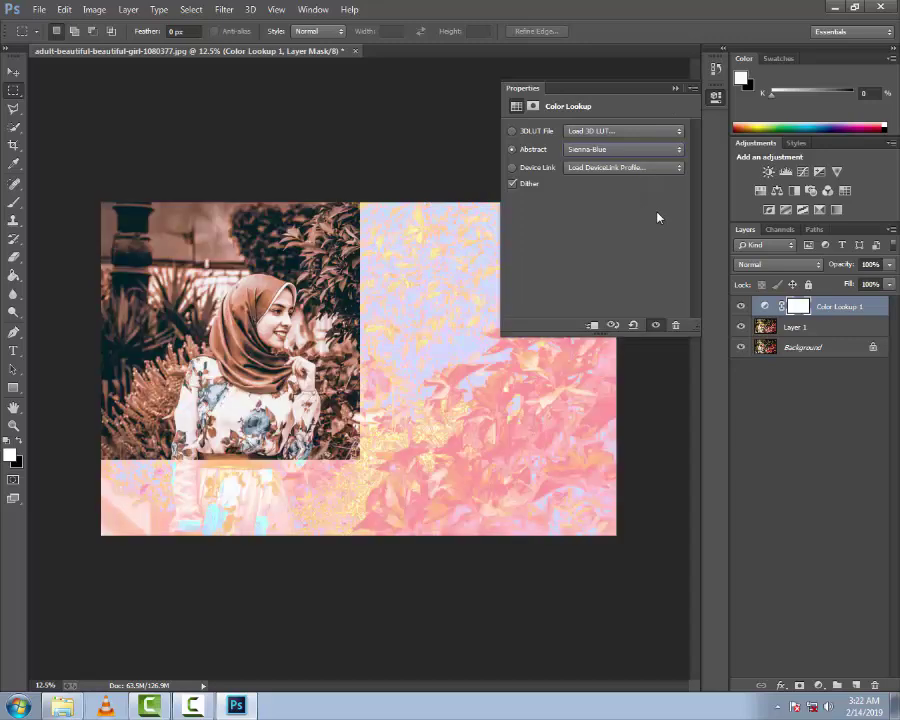
key(Down)
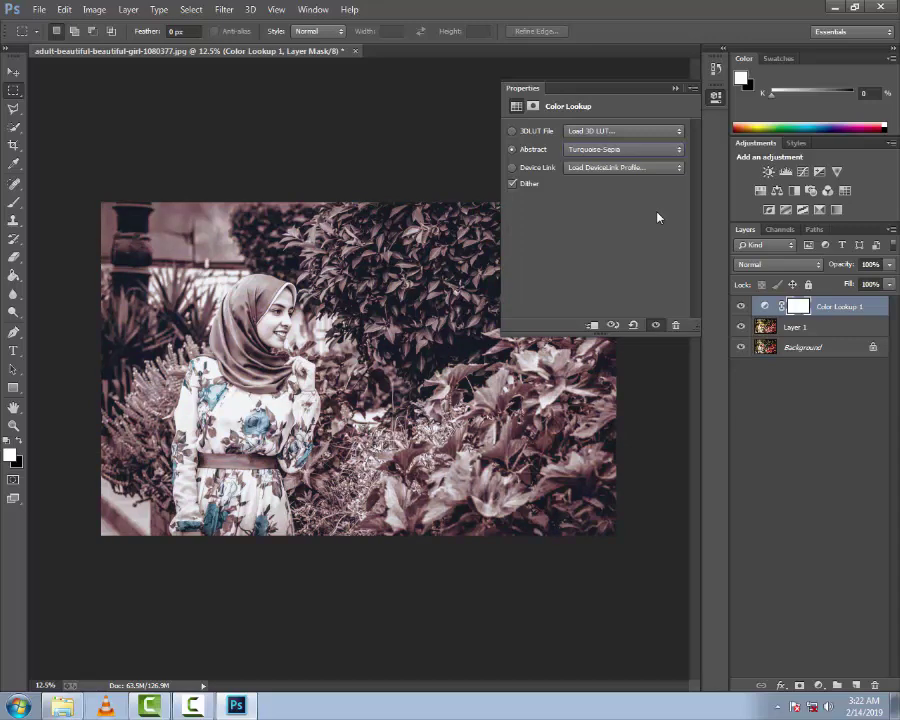
click(674, 90)
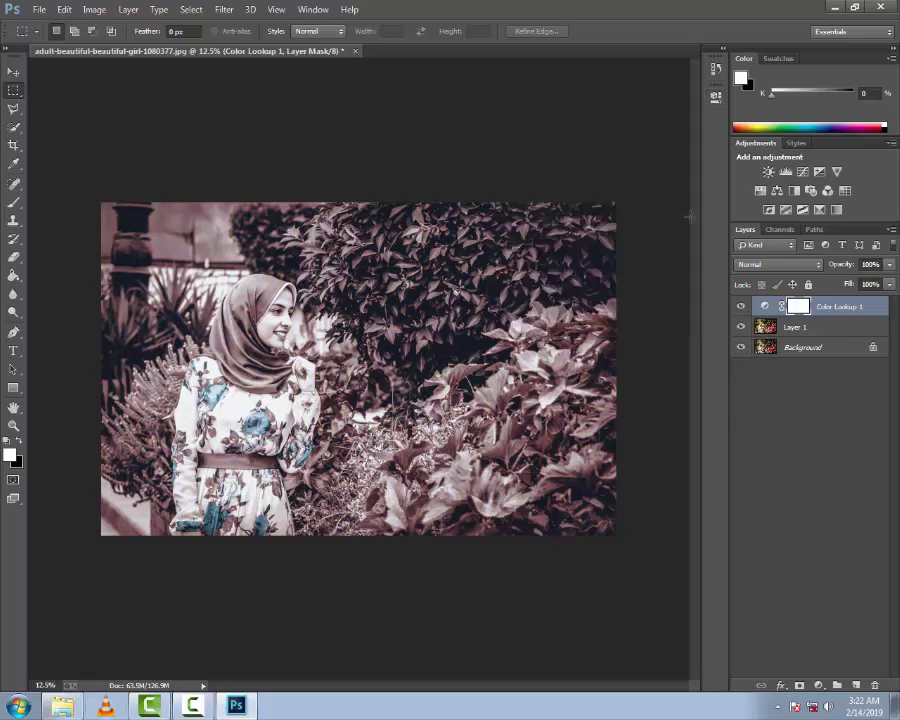
- Delete the old Color Lookup layer and add a new one set to Abstract Gold-Crimson
right_click(842, 306)
click(738, 185)
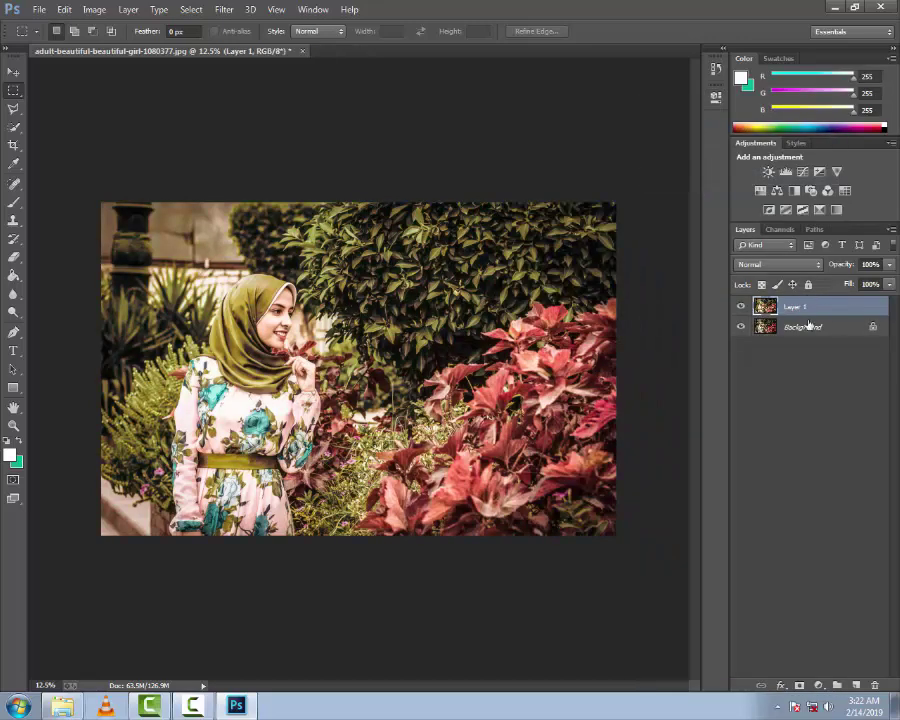
click(845, 190)
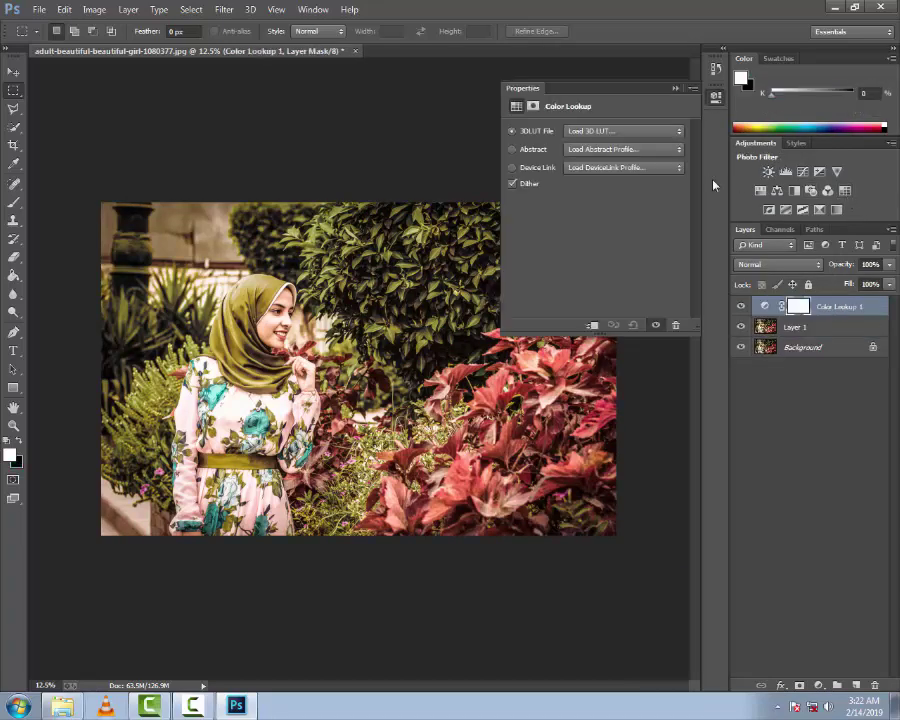
click(627, 149)
click(612, 245)
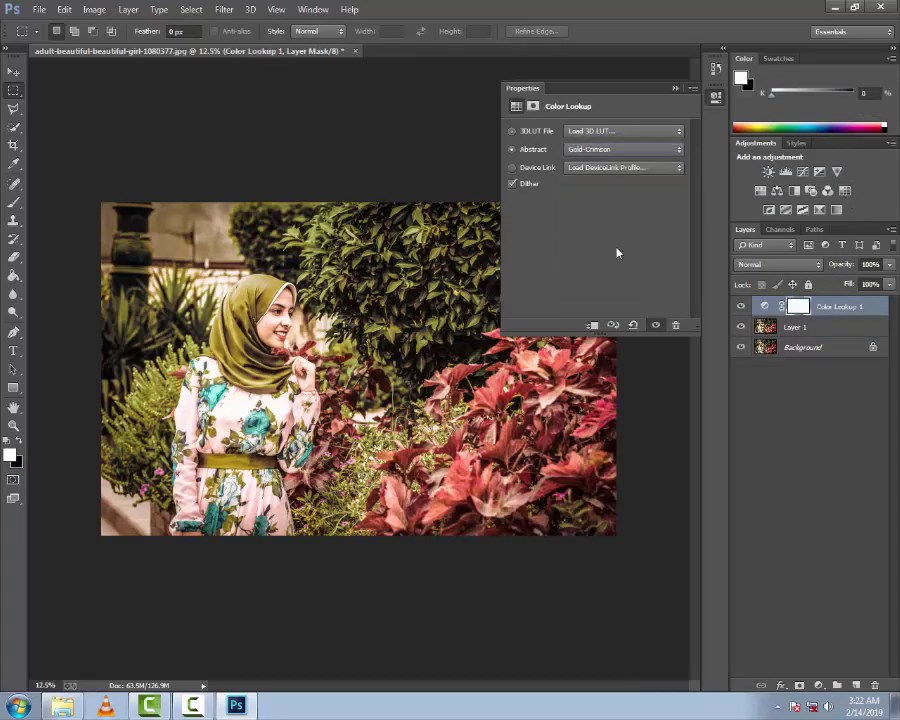
click(675, 89)
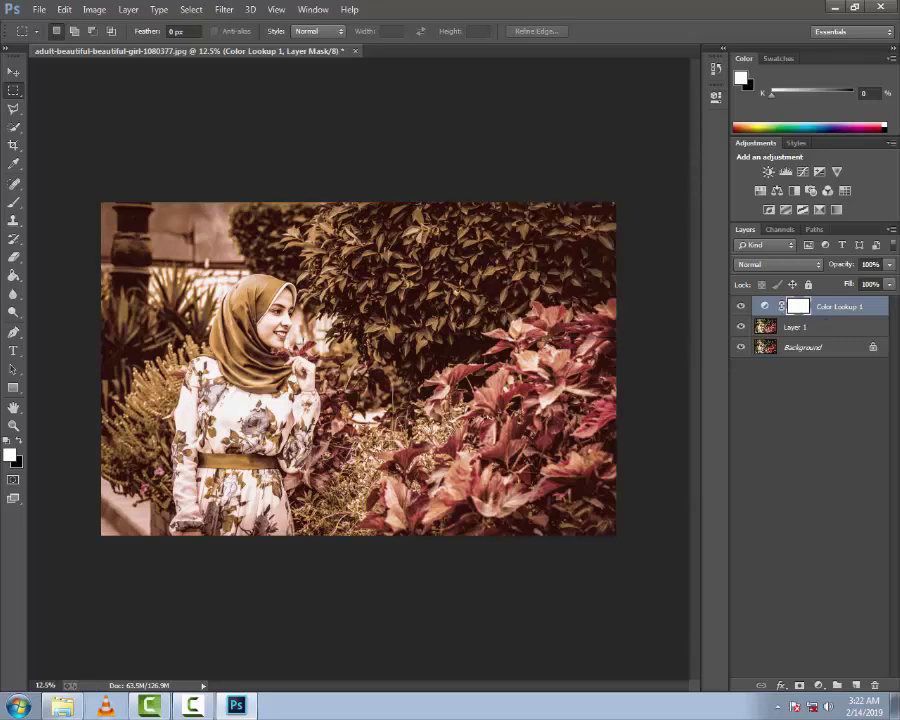
- Paint black with an 800 px brush on the mask over the top plants and pillar
click(14, 202)
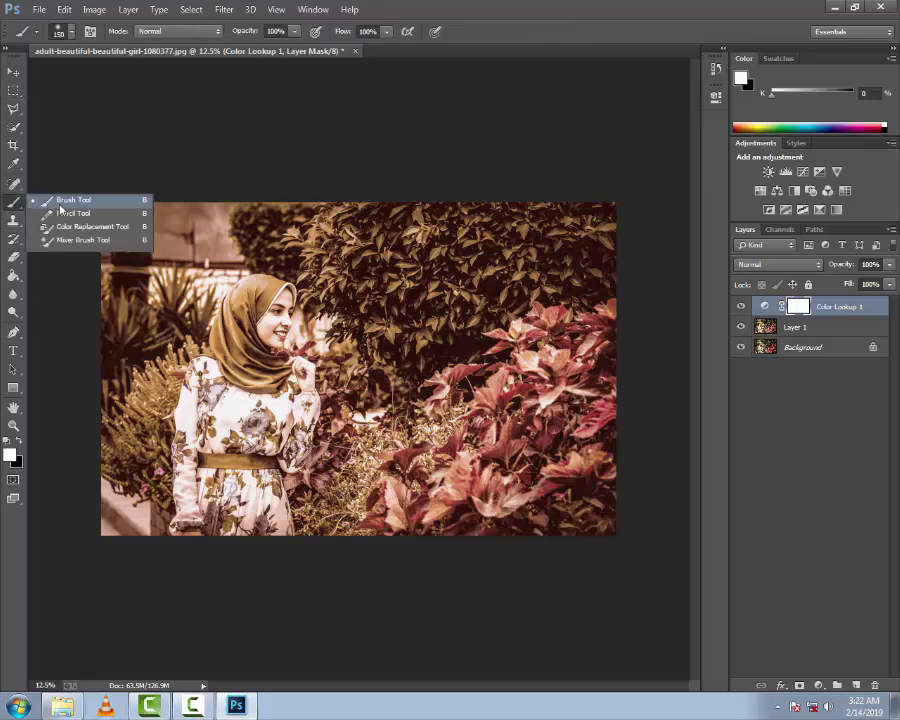
key(x)
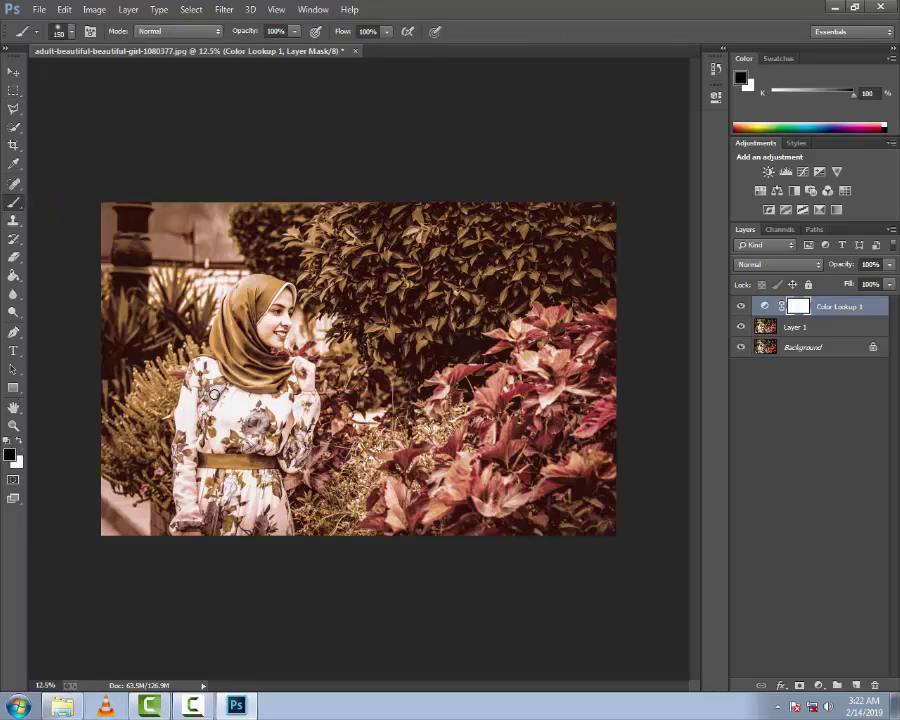
key(bracketright)
key(bracketright)
key(bracketright)
key(bracketright)
key(bracketright)
key(bracketright)
key(bracketright)
key(bracketright)
mouse_move(200, 256)
mouse_down()
mouse_move(130, 255)
mouse_move(130, 389)
mouse_up()
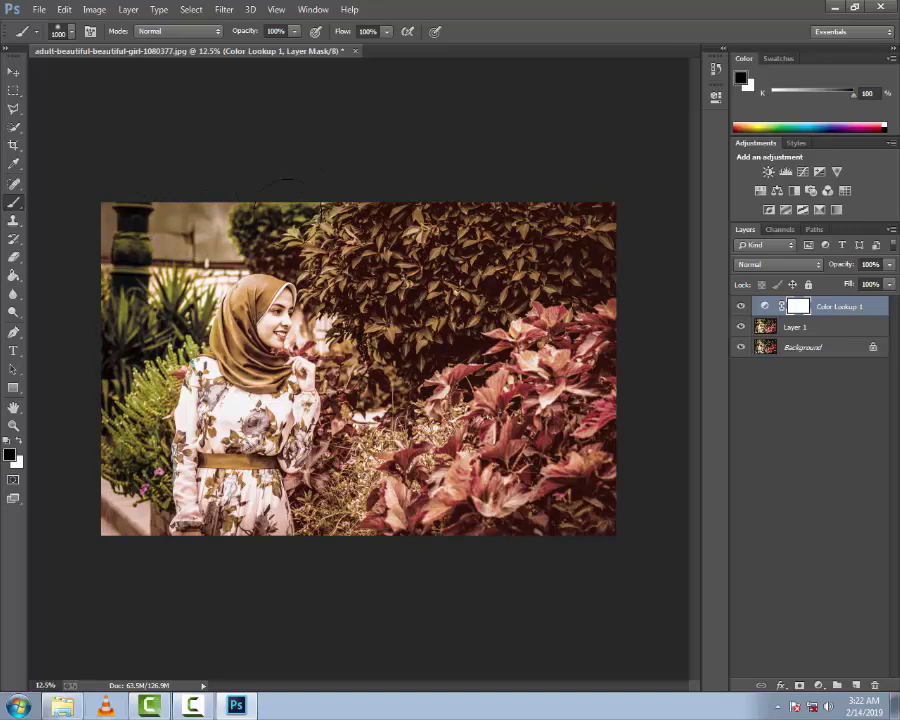
drag(240, 228, 480, 245)
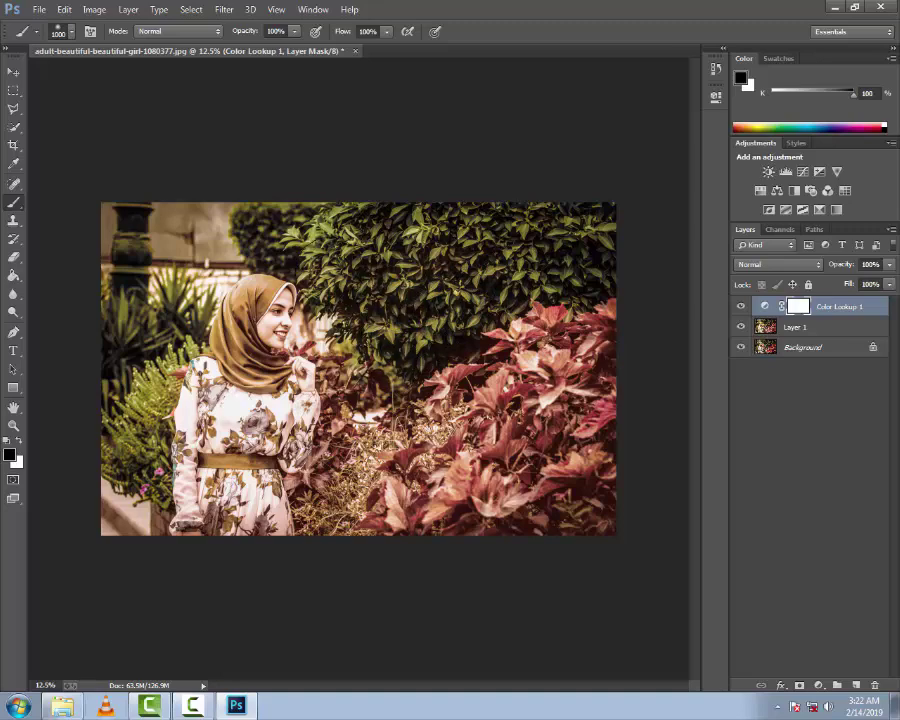
- Refine the mask with 600 and 250 px brushes, toggling the grade to compare
key(bracketleft)
key(bracketleft)
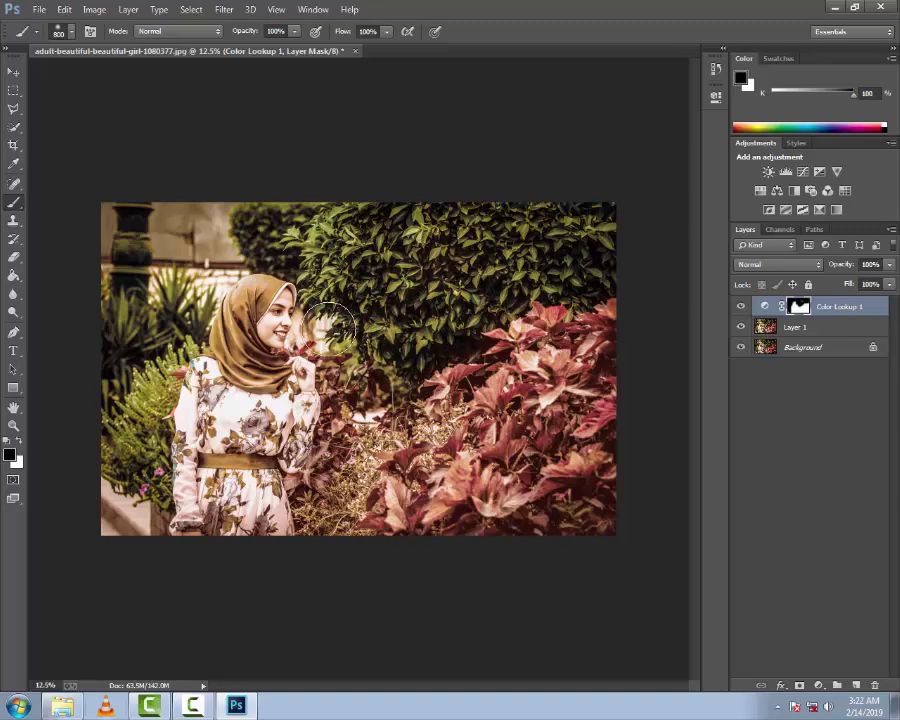
key(bracketleft)
key(bracketleft)
click(741, 307)
click(741, 307)
click(741, 307)
click(741, 307)
key(bracketleft)
key(bracketleft)
key(bracketleft)
click(741, 308)
click(741, 308)
right_click(851, 313)
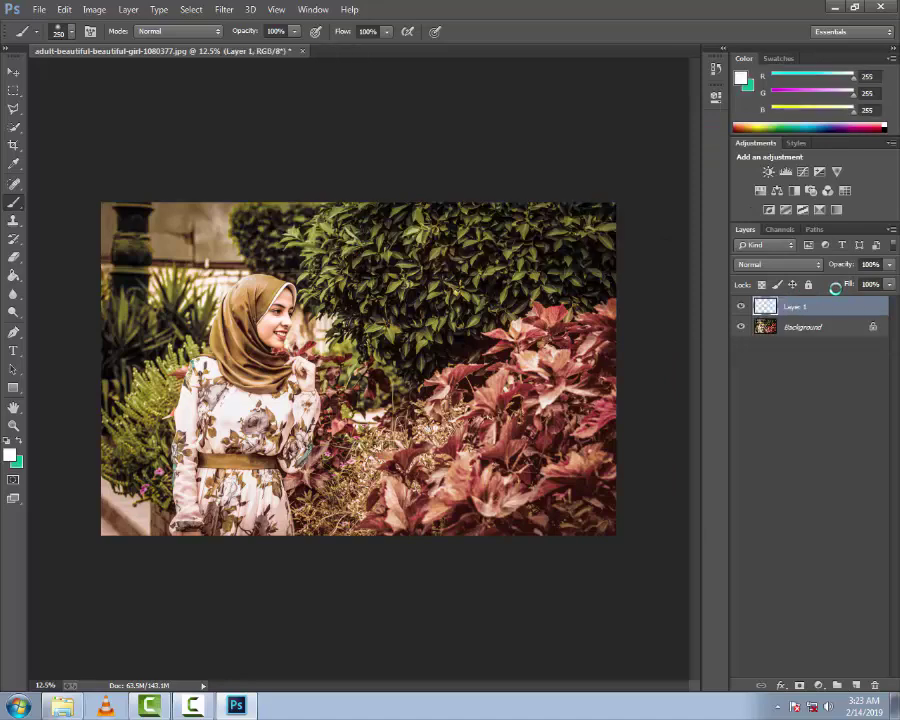
- Zoom on the face, merge Layer 1 into Background, and duplicate it as Background copy
click(11, 426)
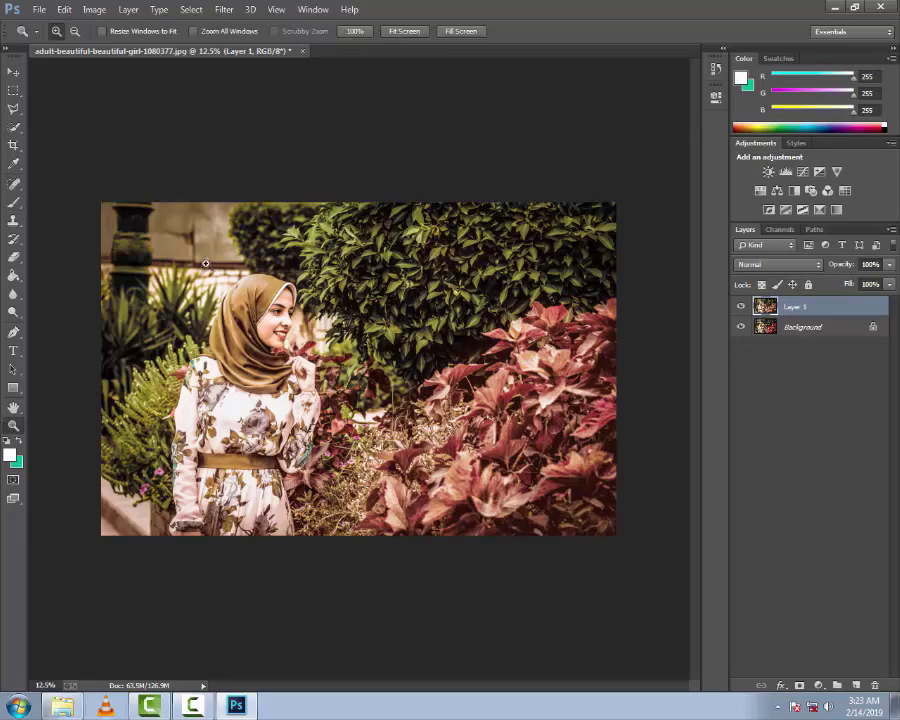
drag(205, 263, 335, 360)
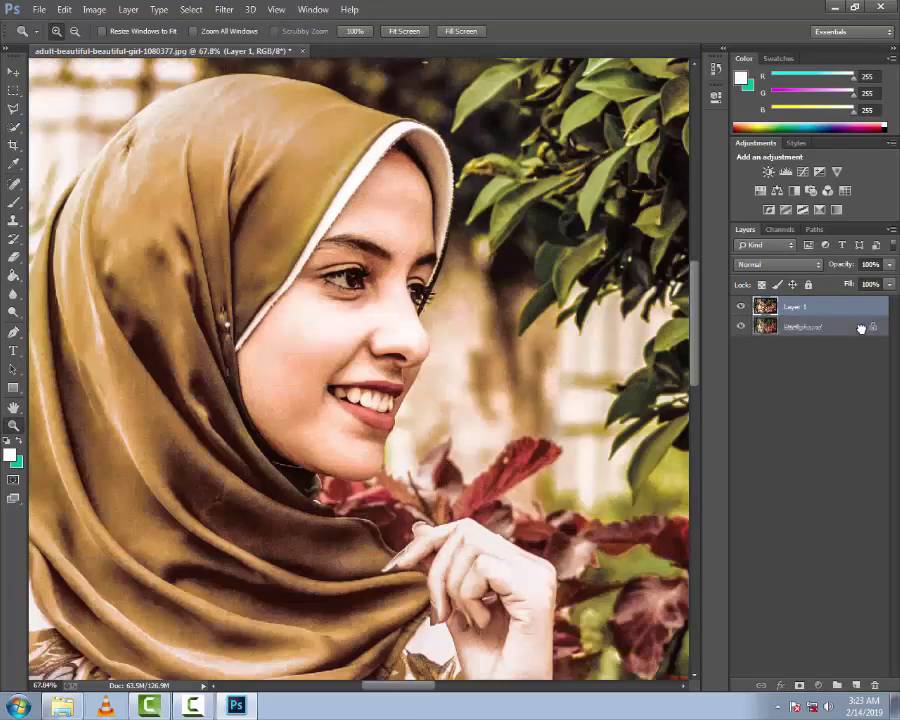
right_click(866, 311)
click(763, 470)
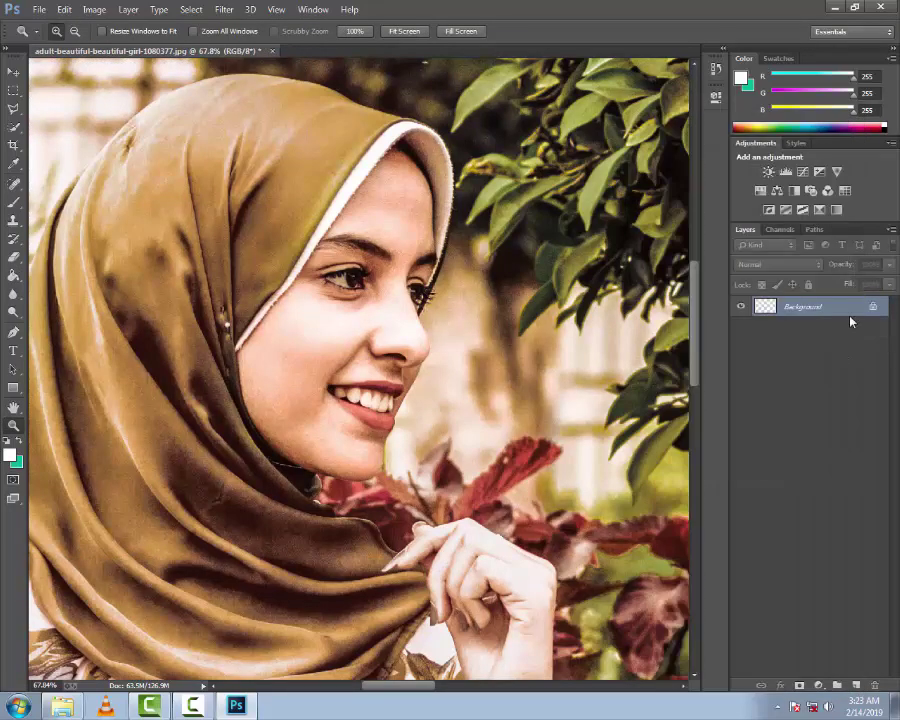
drag(851, 306, 856, 685)
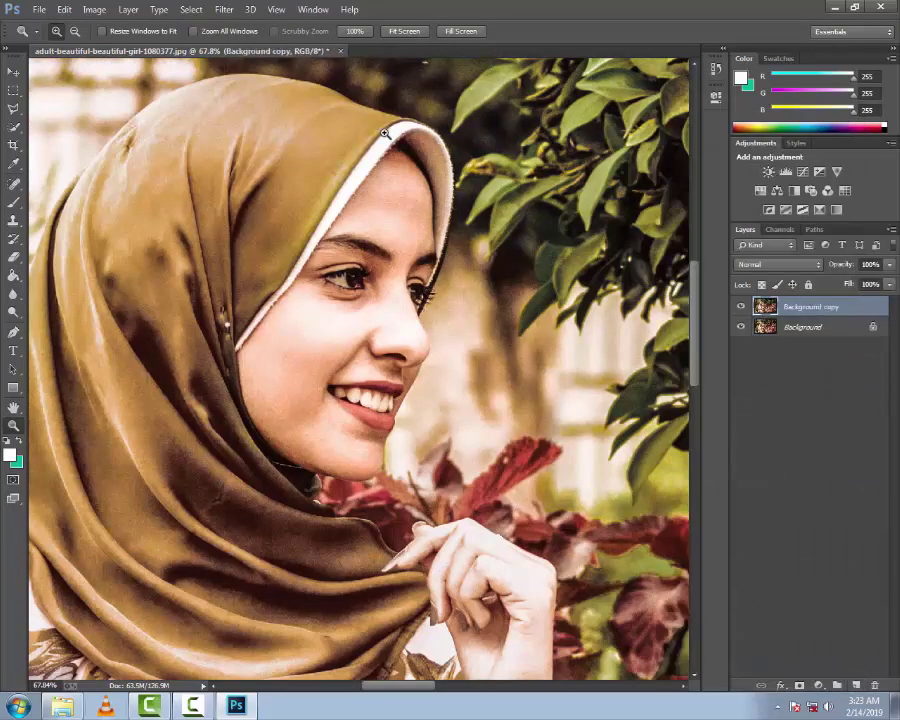
- Invert Background copy, set it to Vivid Light, and apply a reduced-radius High Pass
key(ctrl+i)
click(766, 266)
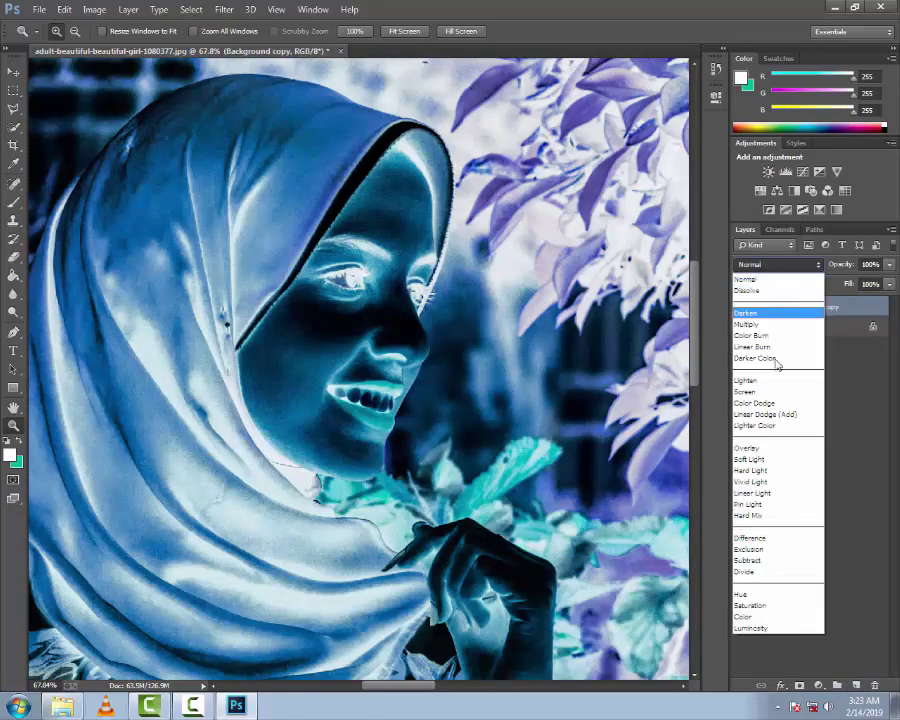
click(758, 483)
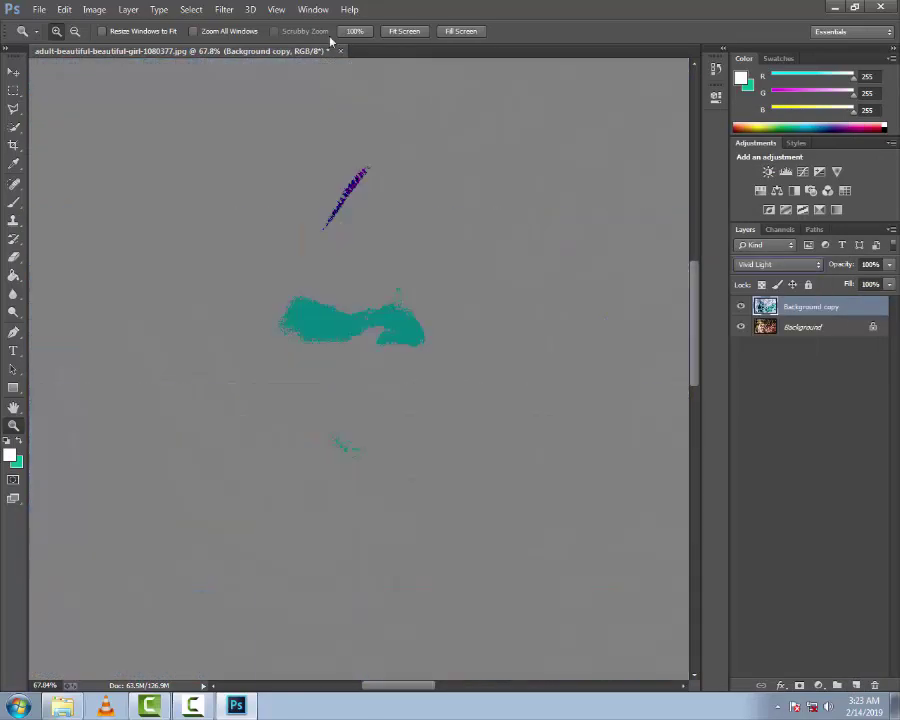
click(224, 9)
mouse_move(234, 271)
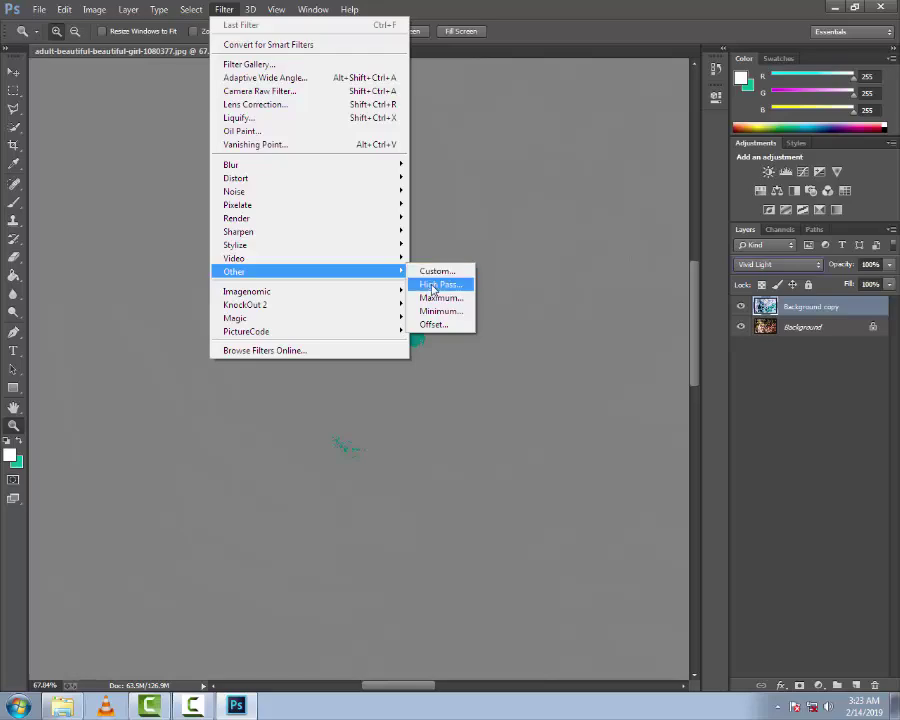
click(440, 284)
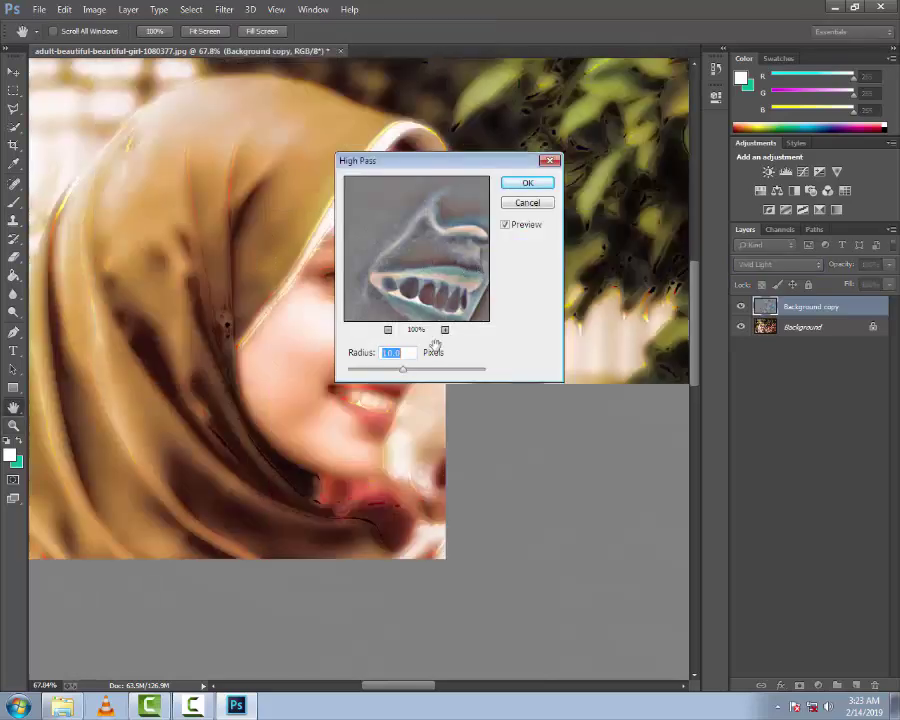
drag(402, 366, 382, 371)
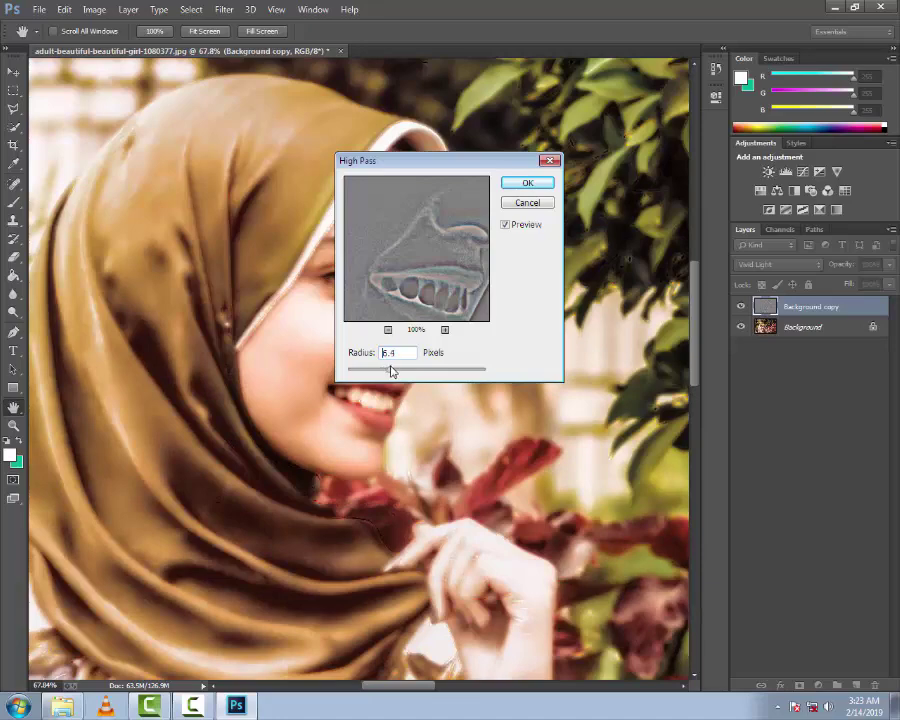
click(525, 183)
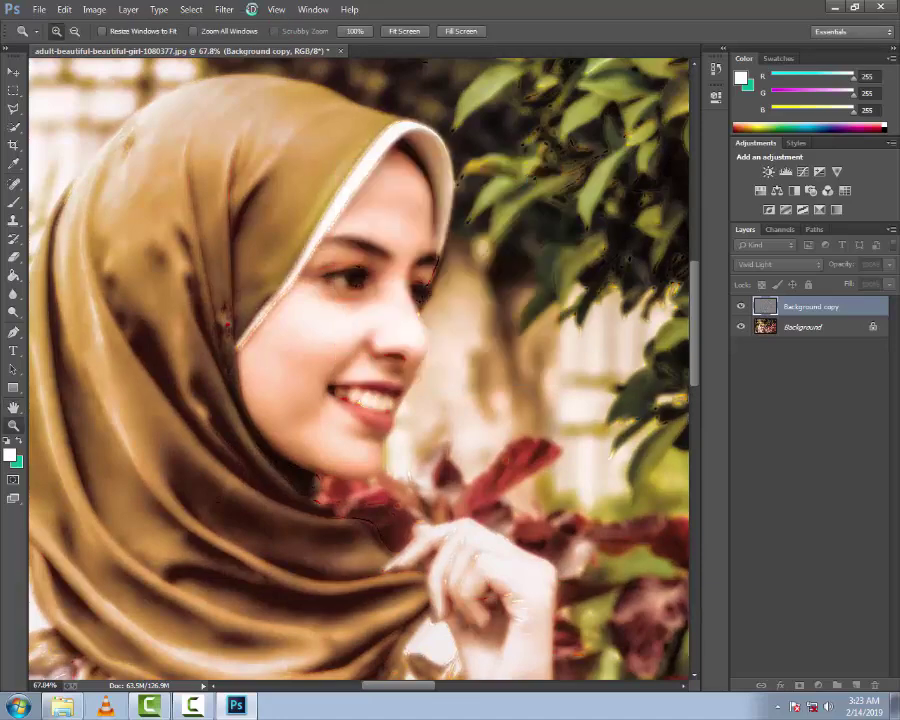
- Apply a Gaussian Blur of about 2.5 px to the Background copy
click(224, 9)
mouse_move(231, 164)
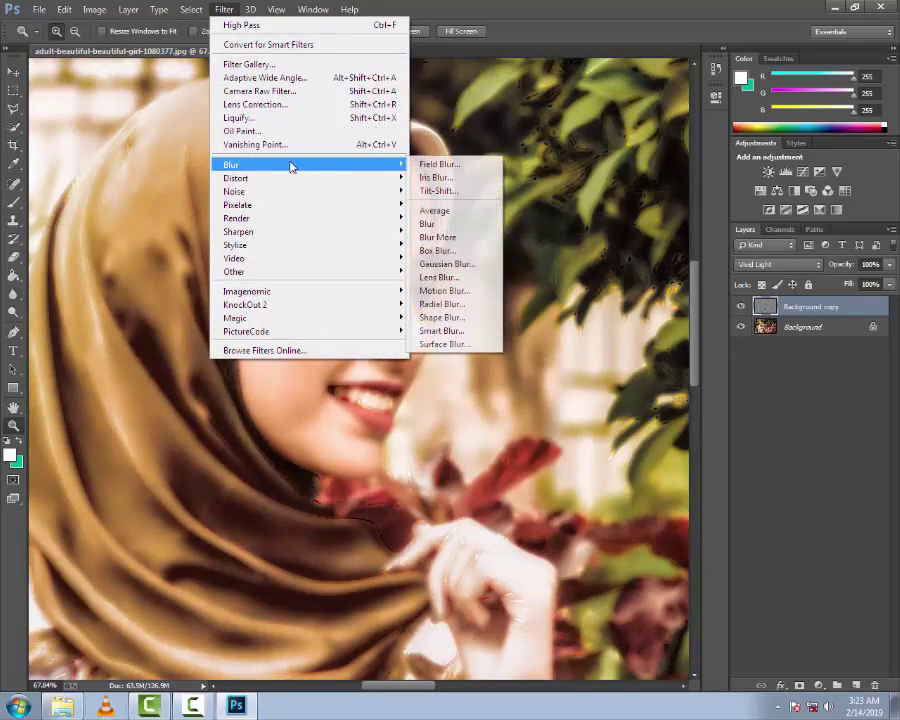
click(432, 264)
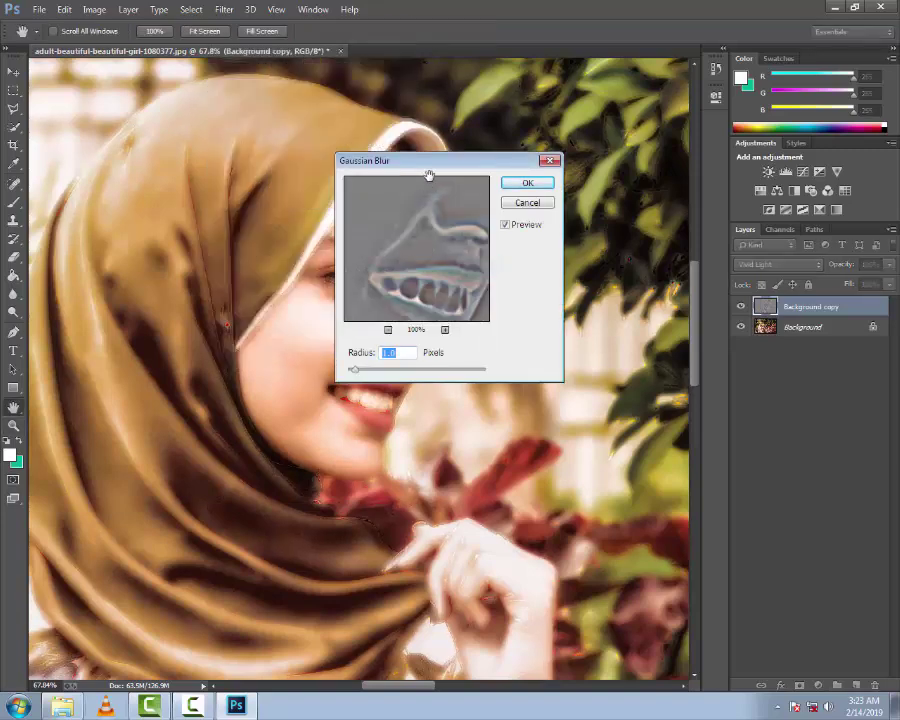
drag(508, 170, 712, 164)
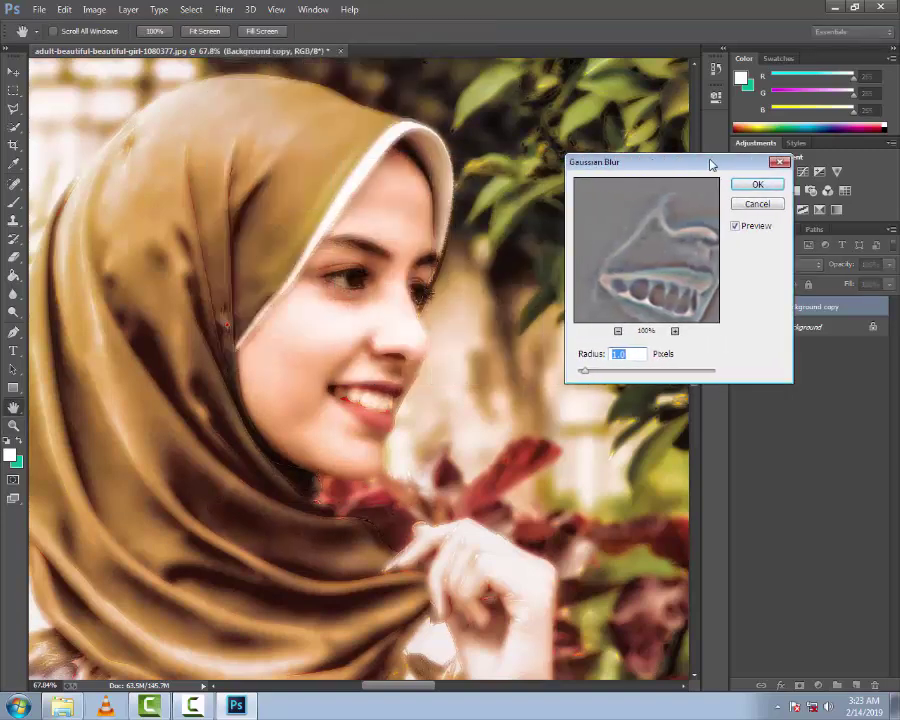
drag(586, 372, 602, 376)
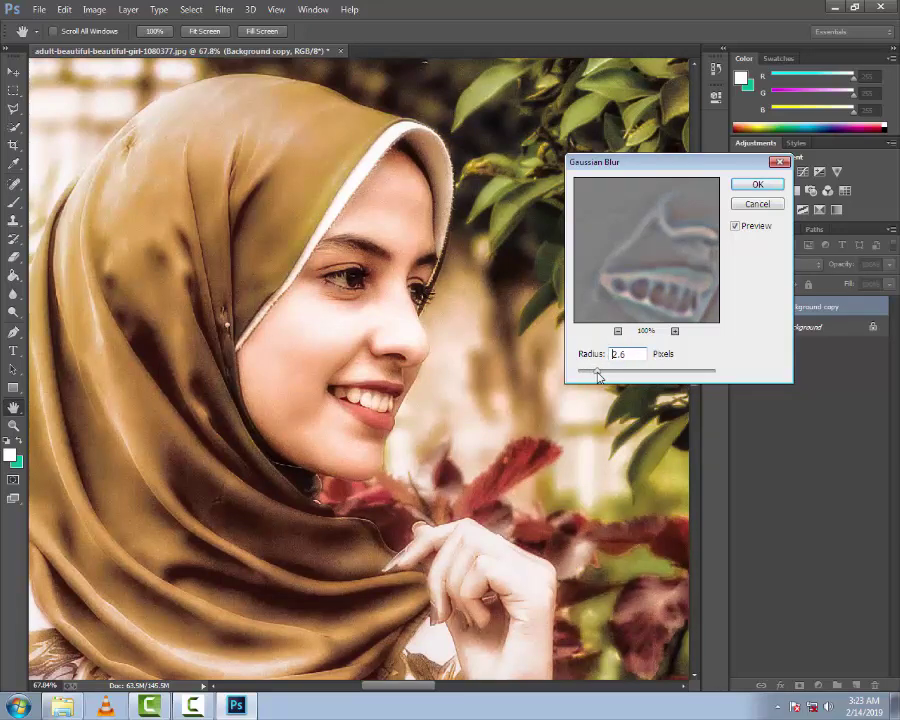
drag(598, 376, 596, 376)
click(757, 187)
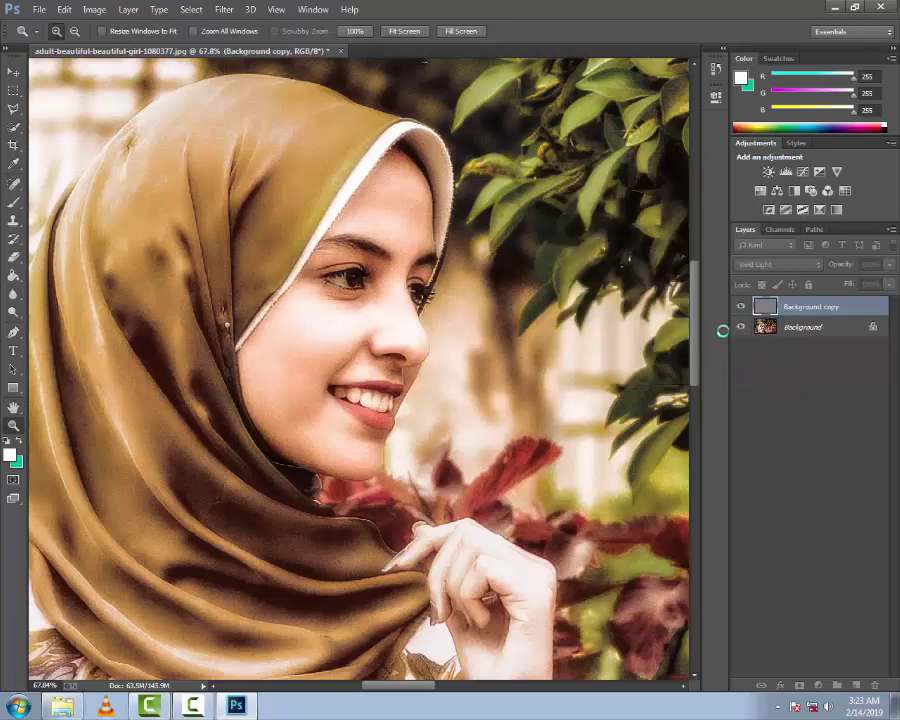
- Compare the sharpening layer, then add an inverted black mask hiding it
click(741, 307)
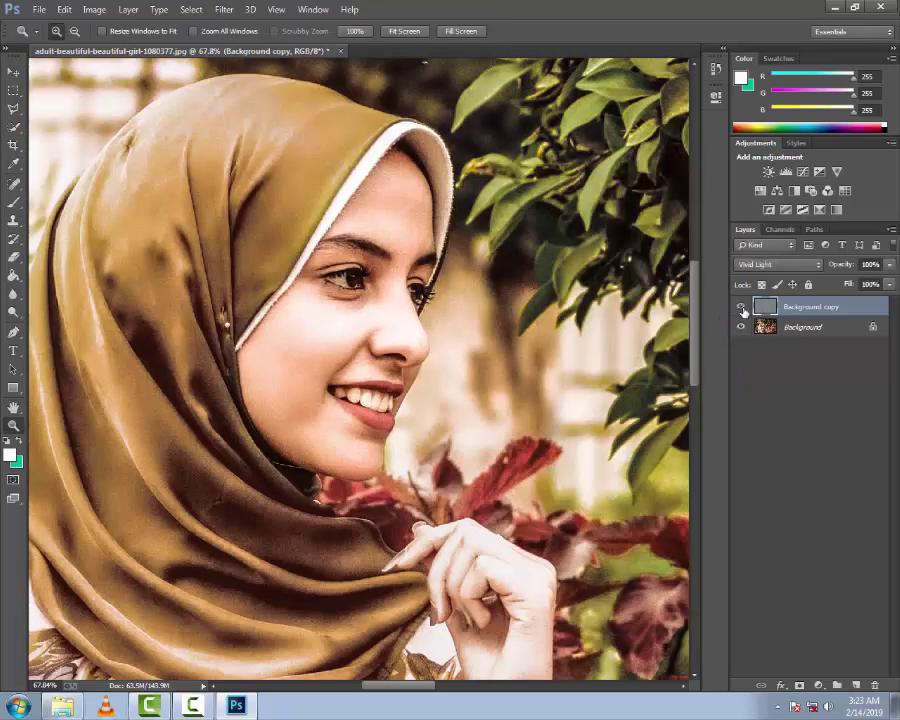
click(741, 307)
click(741, 307)
click(741, 307)
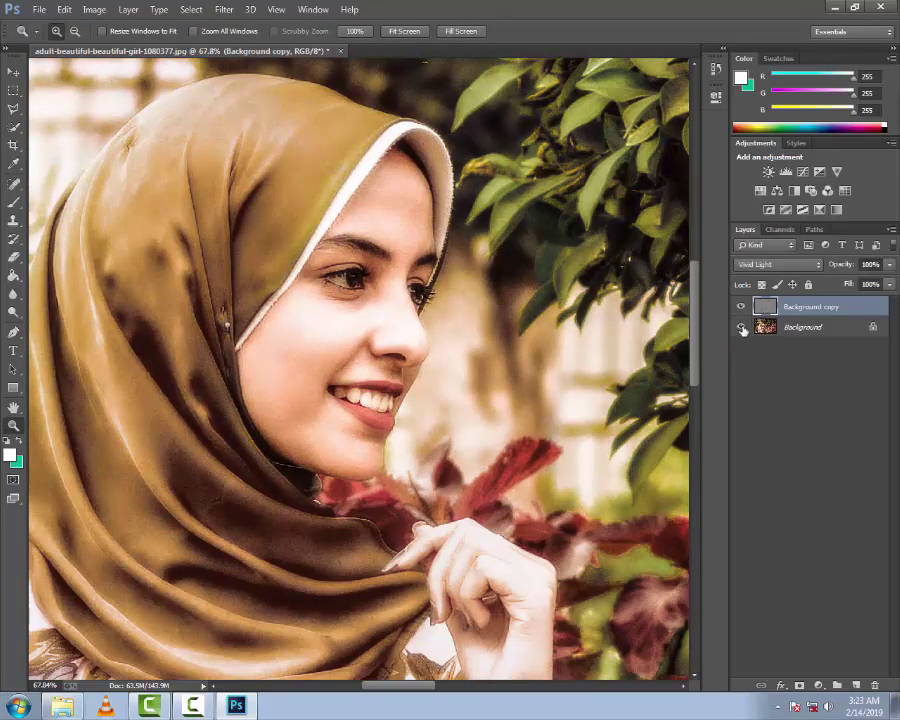
click(799, 686)
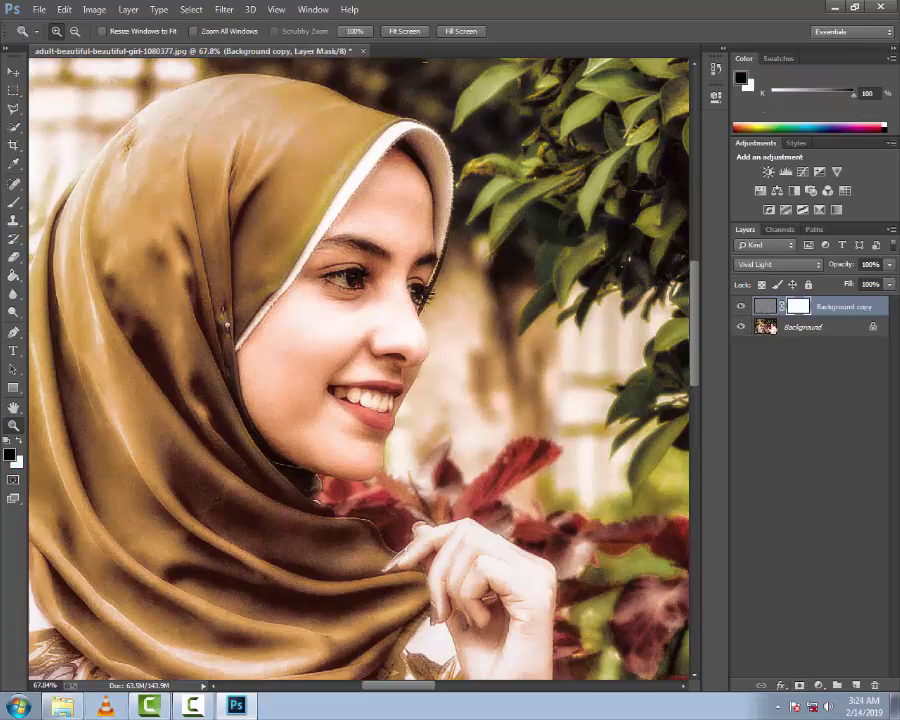
key(i)
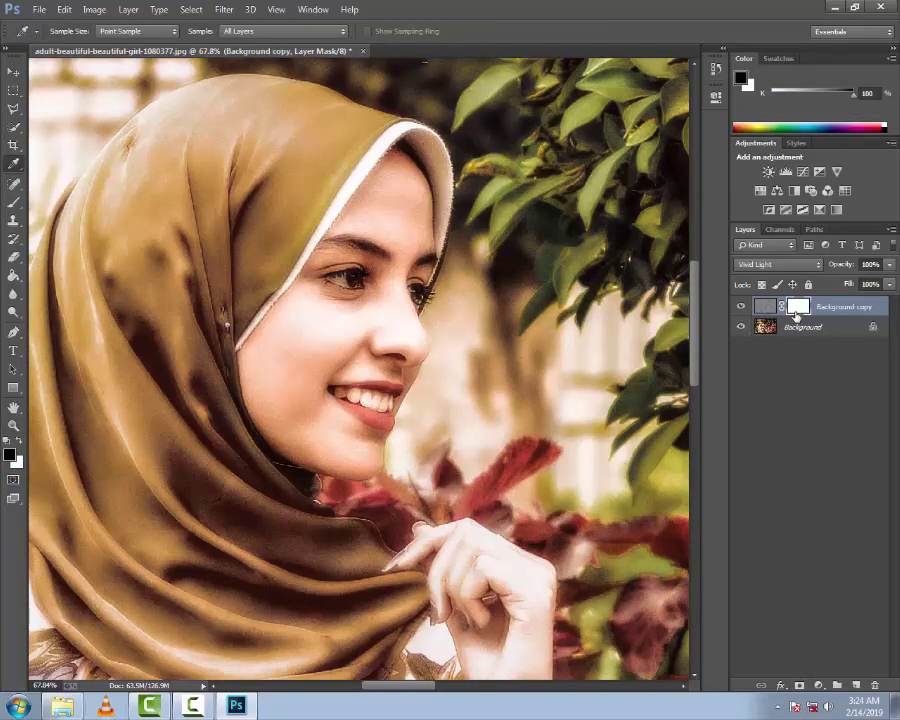
double_click(797, 308)
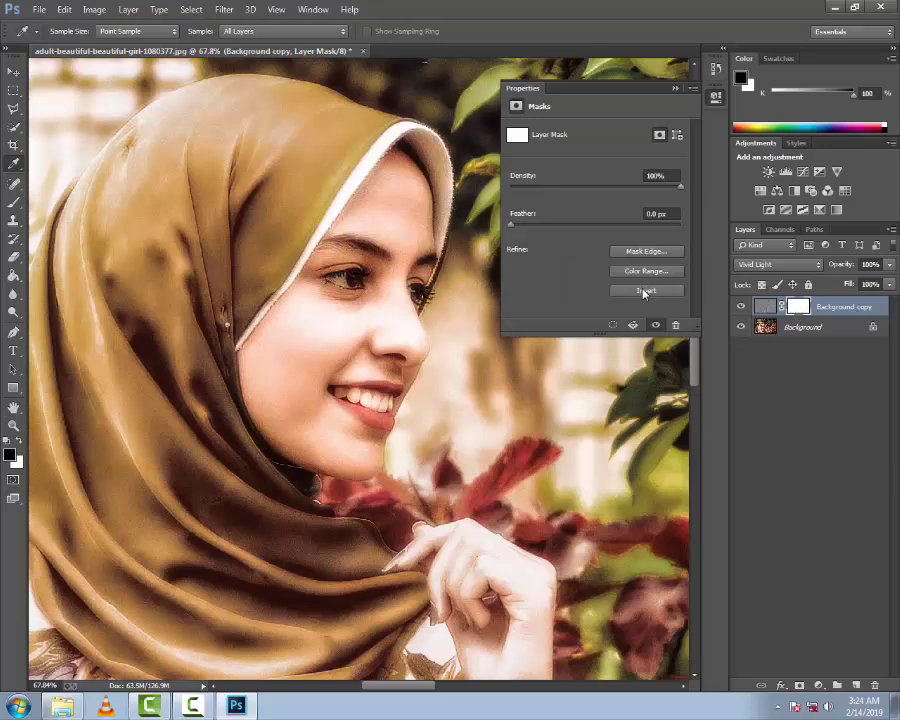
click(645, 291)
click(675, 88)
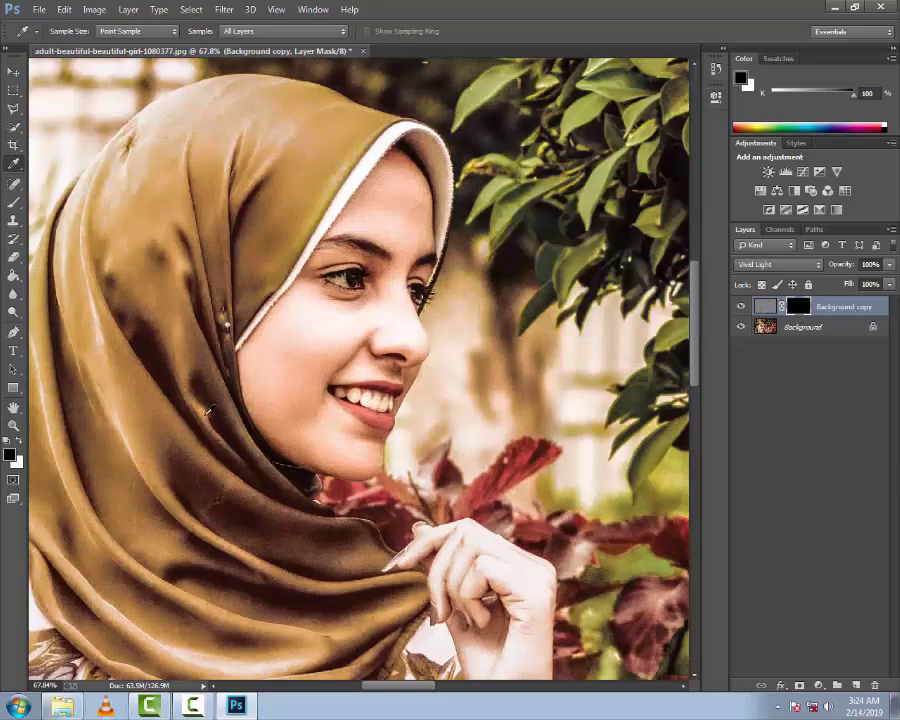
- Paint white on the mask over the cheeks, nose, eyebrow and eyes at varying brush sizes
click(20, 441)
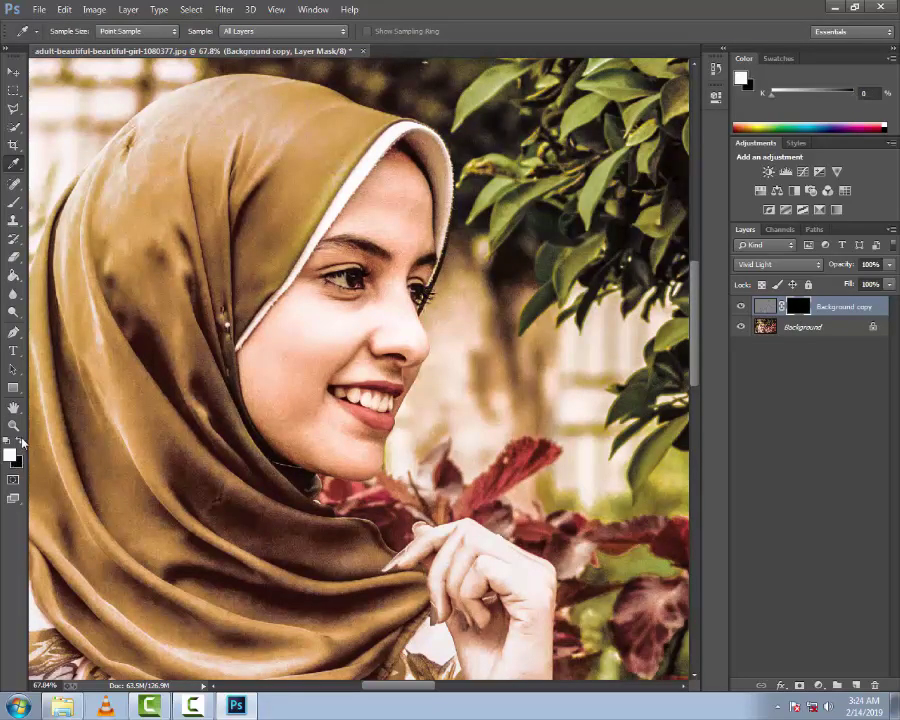
key(b)
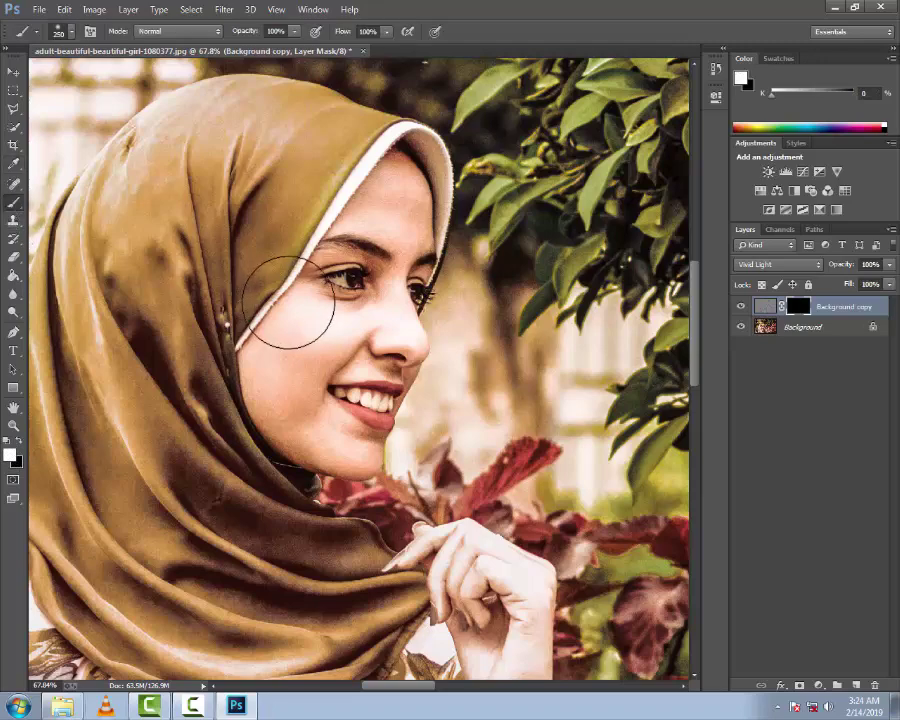
key(bracketleft)
key(bracketleft)
key(bracketleft)
key(bracketleft)
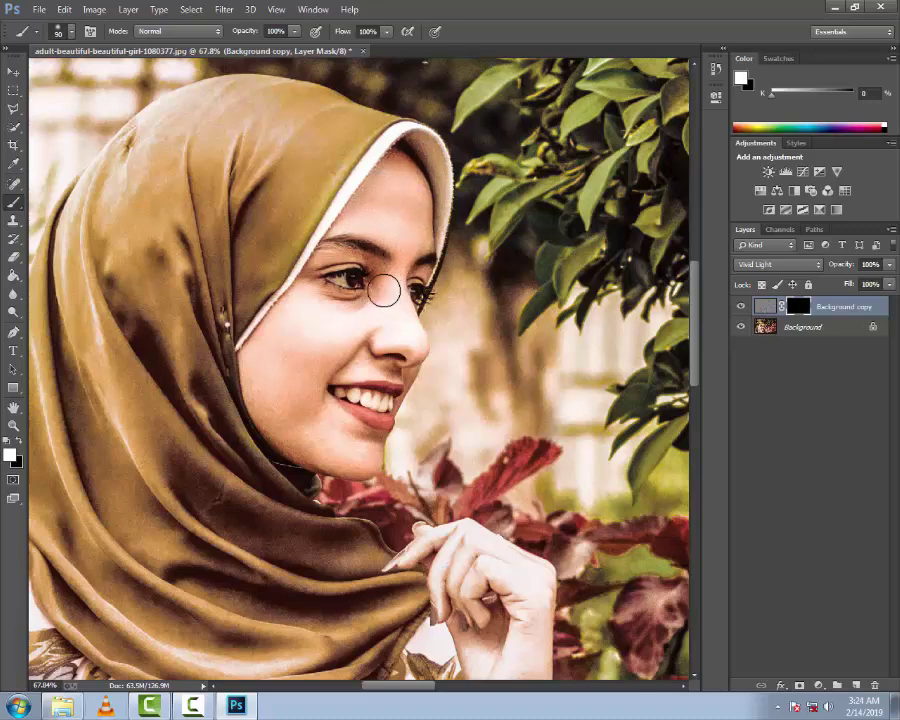
drag(333, 311, 320, 339)
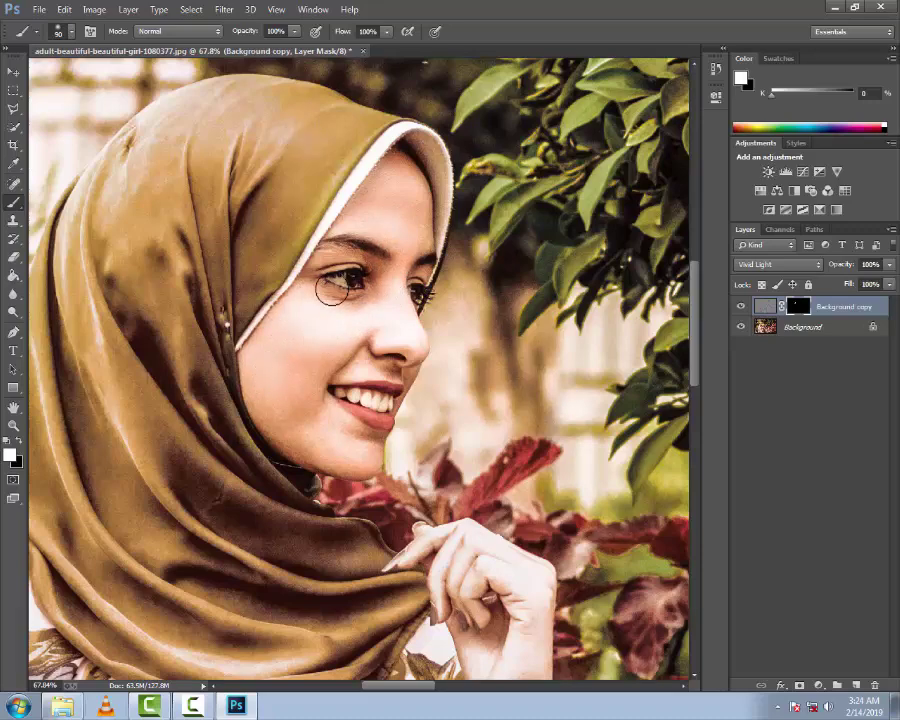
key(bracketright)
key(bracketright)
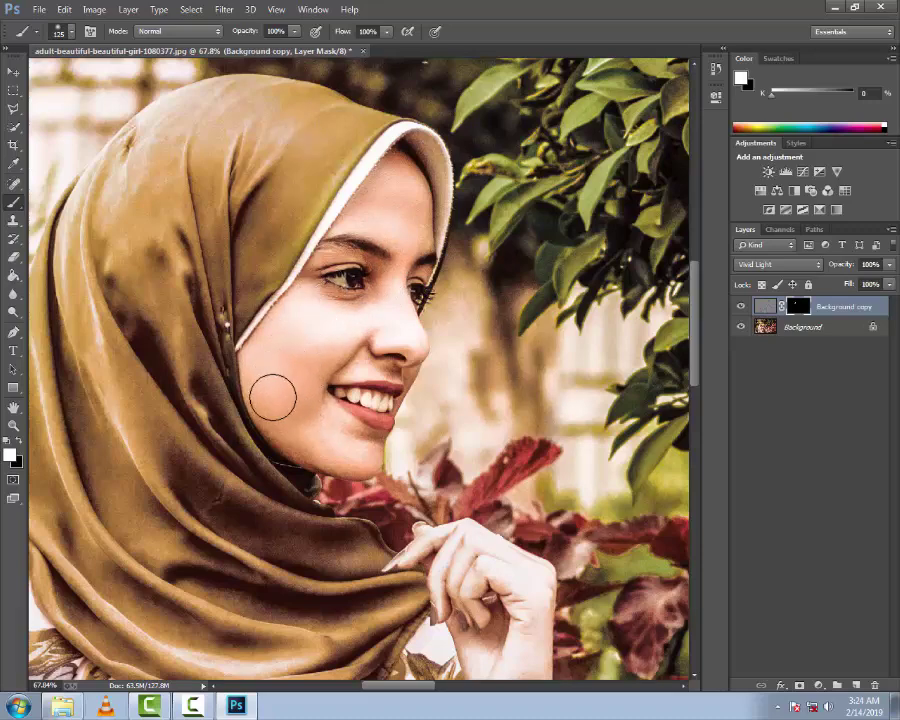
key(bracketleft)
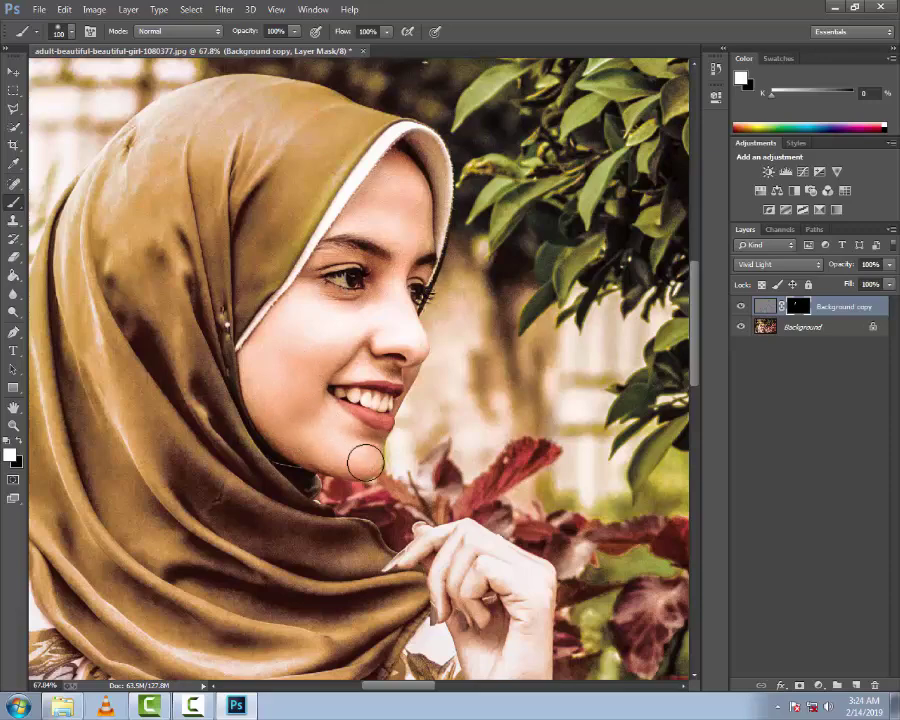
key(bracketleft)
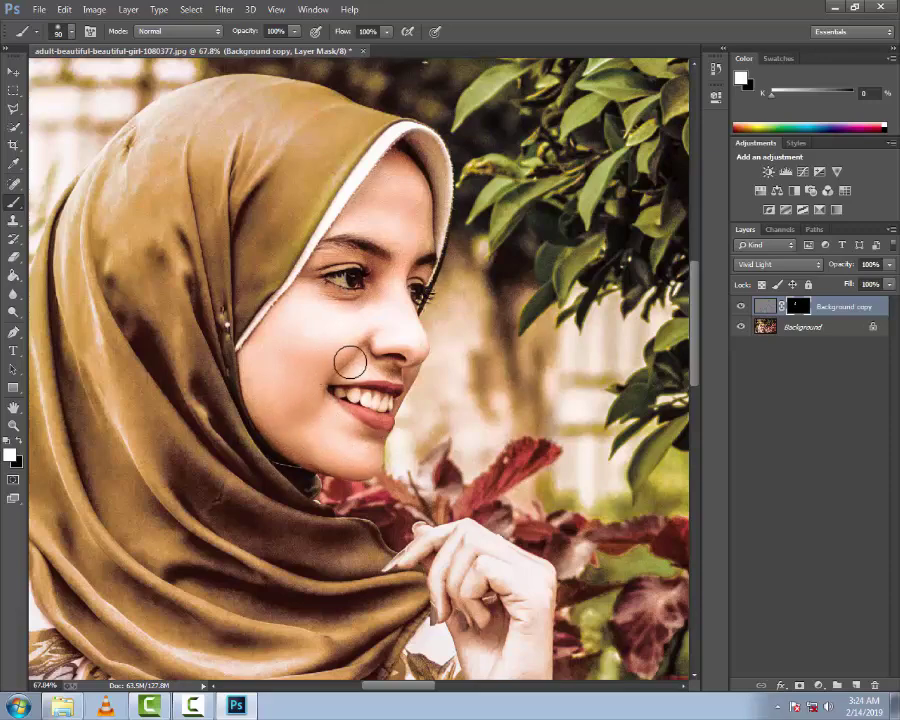
key(bracketleft)
key(bracketleft)
key(bracketleft)
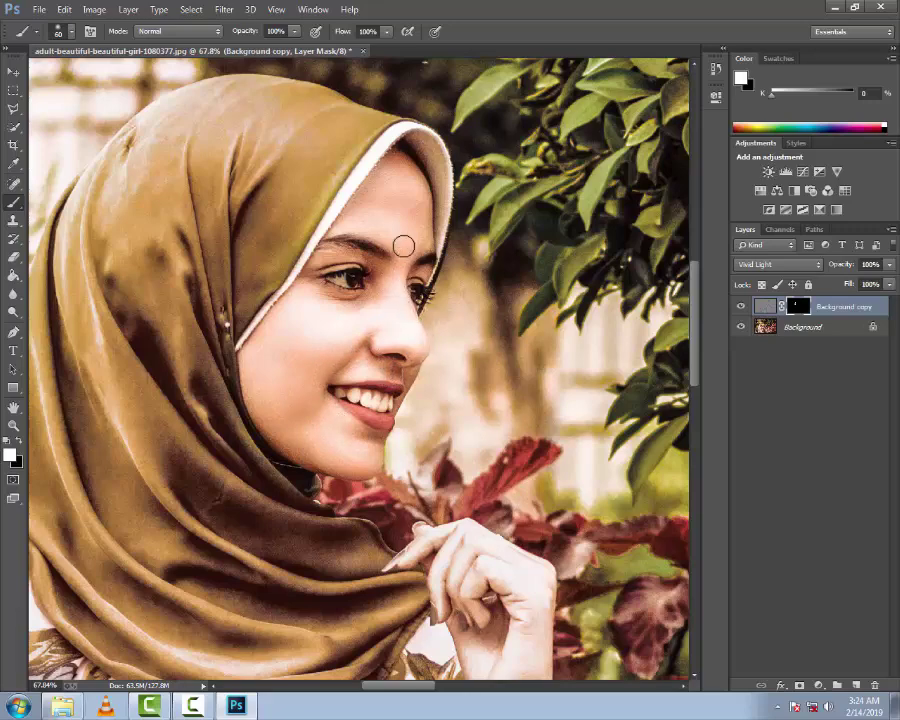
key(bracketright)
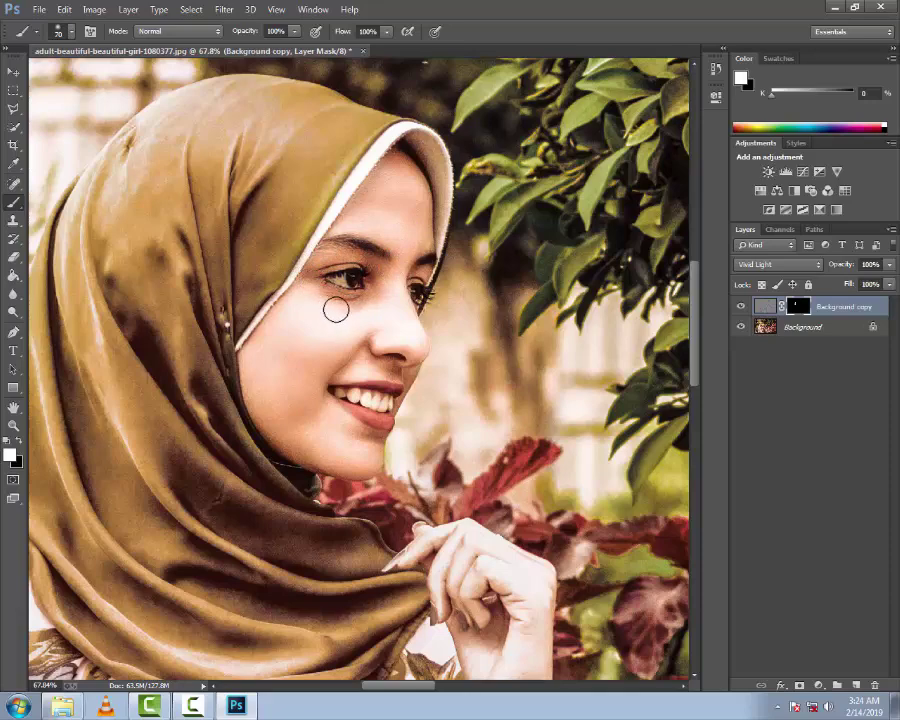
key(bracketleft)
- Zoom back out to fit the whole portrait in the window
scroll(400, 380, down, 3)
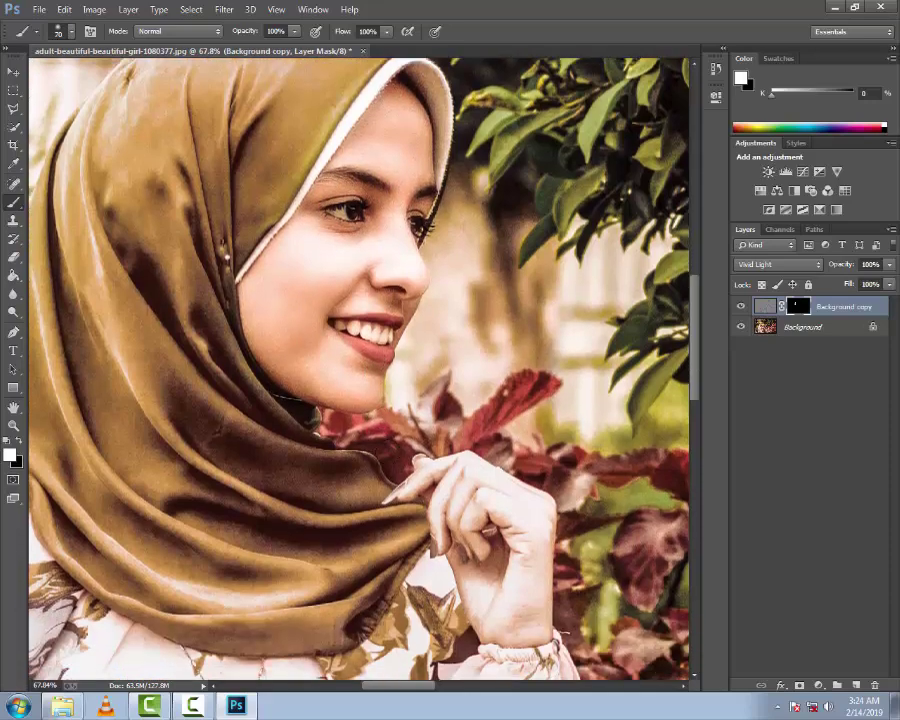
scroll(480, 480, down, 2)
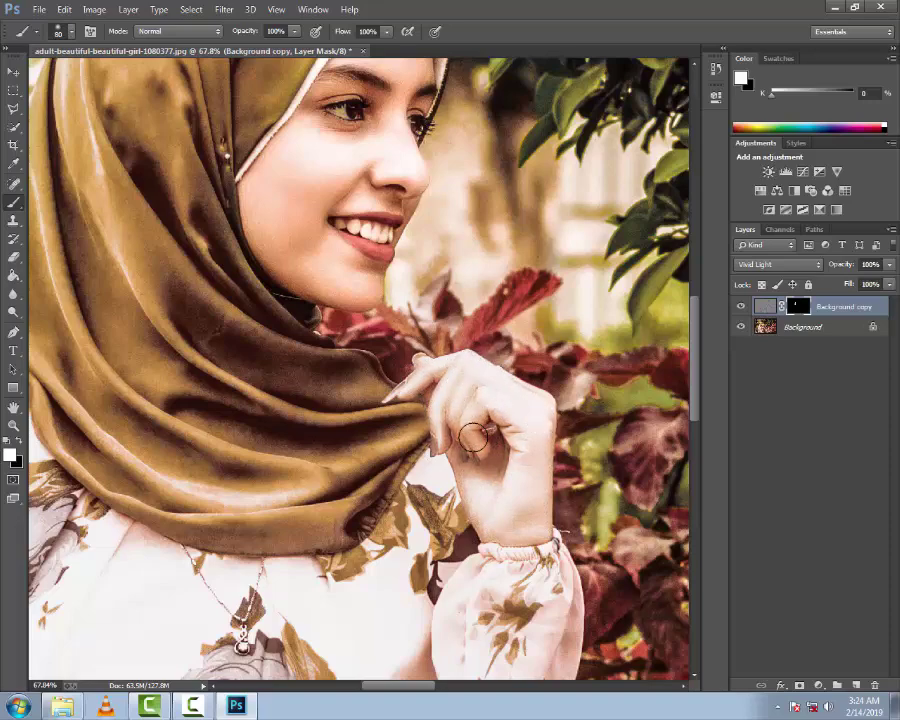
scroll(446, 412, down, 3)
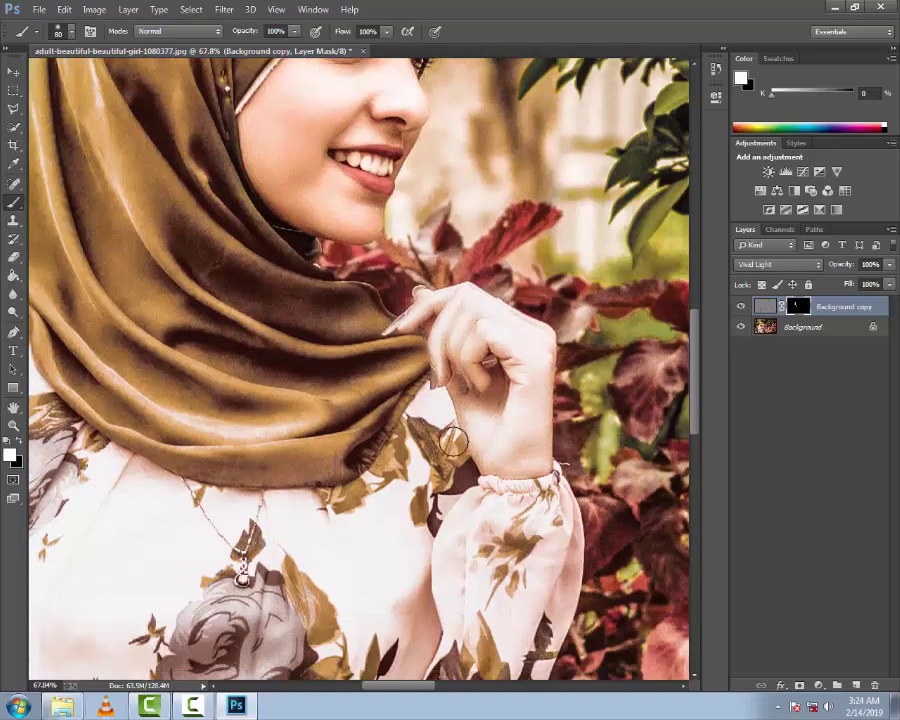
key(z)
click(404, 31)
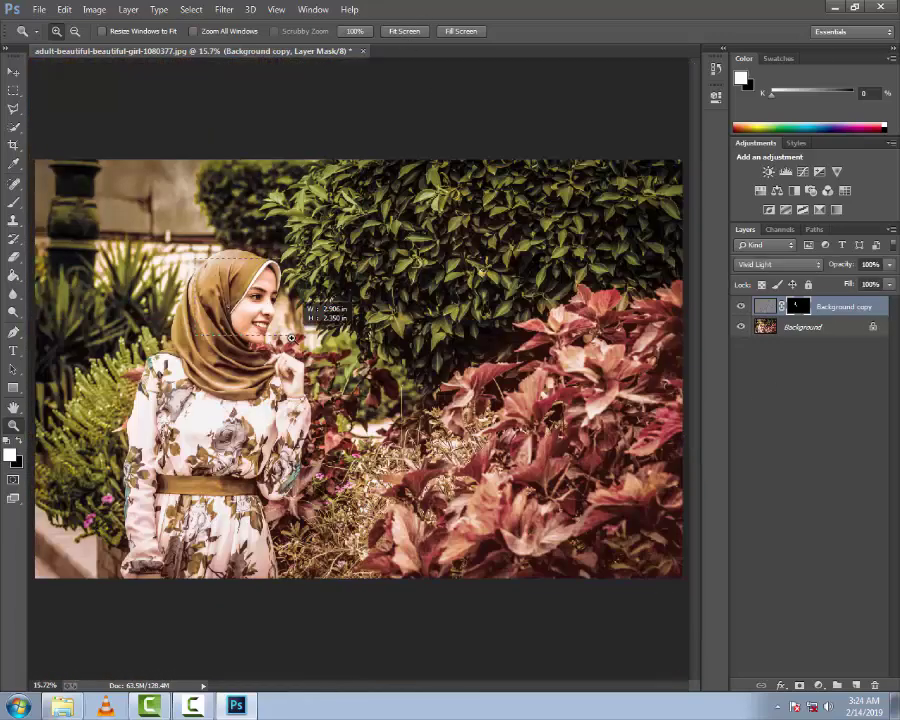
- Inspect the face up close, fit the image to screen, and merge Background copy down into Background
drag(247, 259, 315, 305)
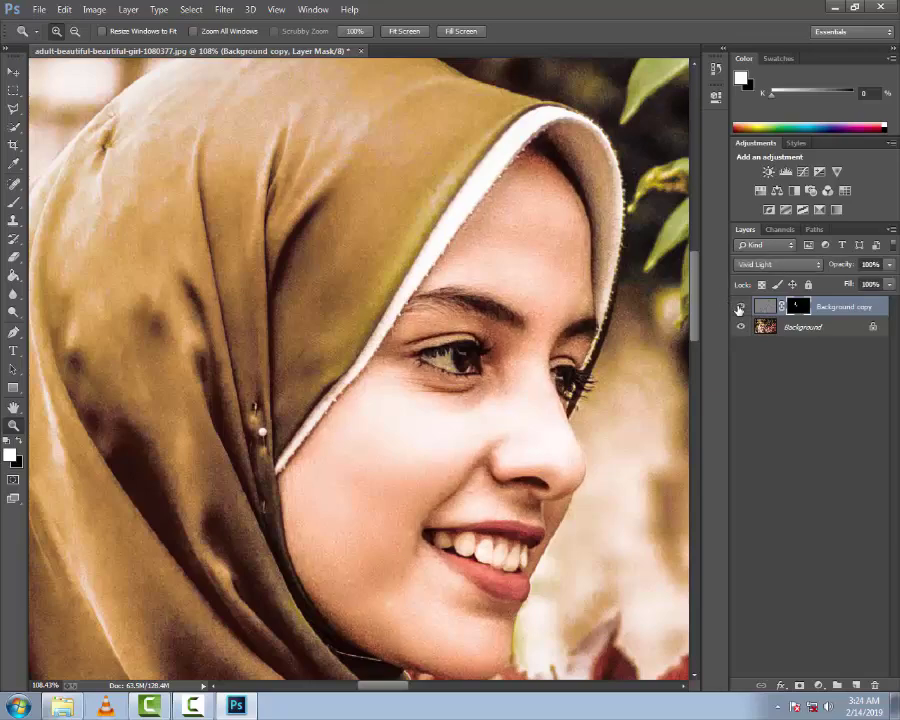
click(392, 28)
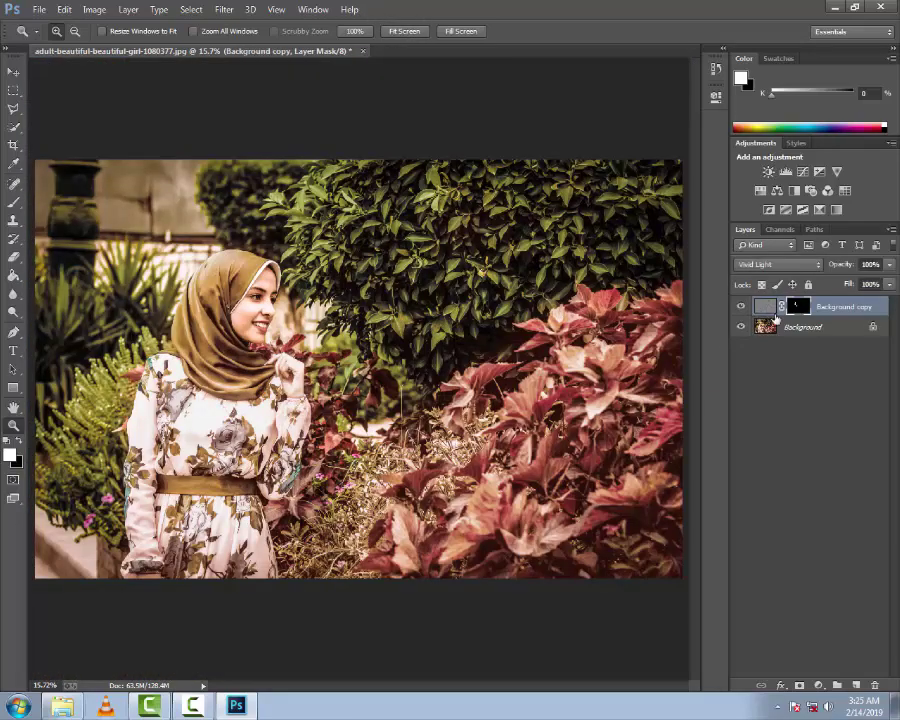
right_click(845, 313)
click(730, 466)
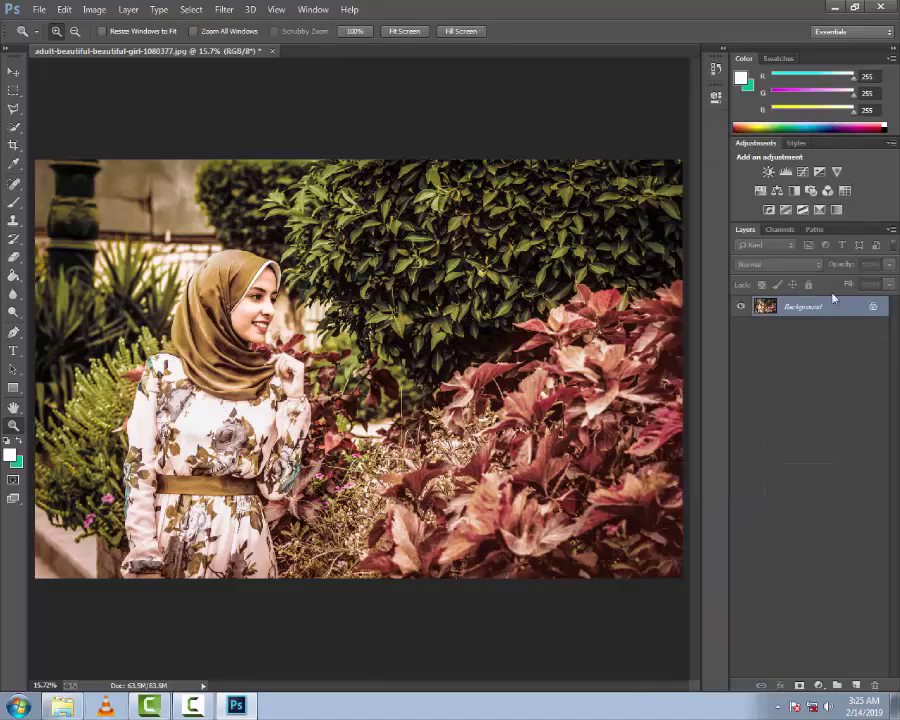
- Add an Exposure adjustment layer with gamma 1.15 and exposure -0.28, ready to merge down
click(821, 184)
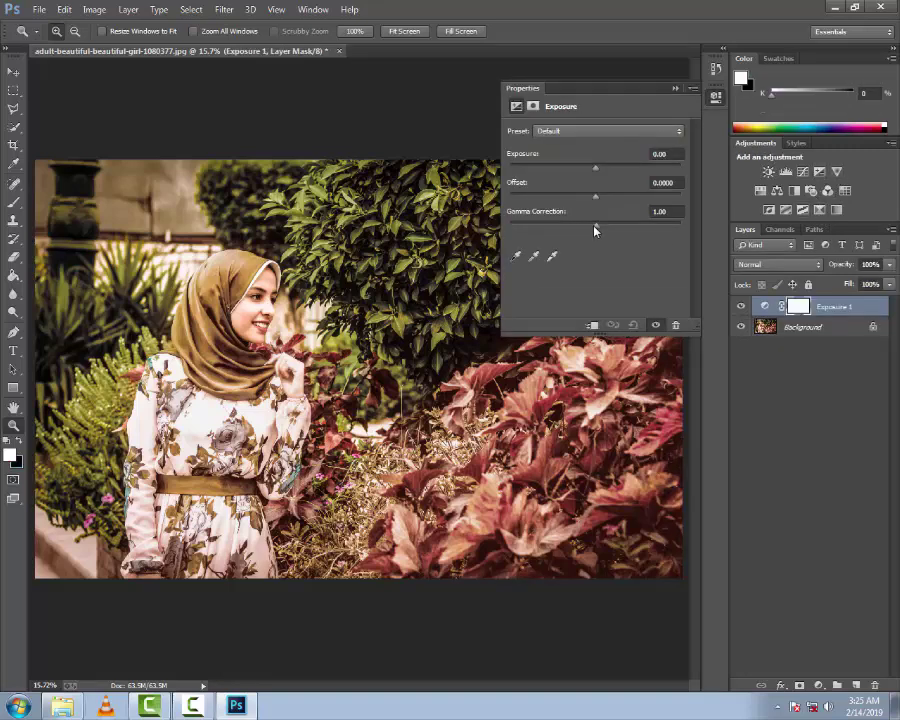
mouse_move(596, 231)
mouse_down()
mouse_move(588, 227)
mouse_move(598, 204)
mouse_up()
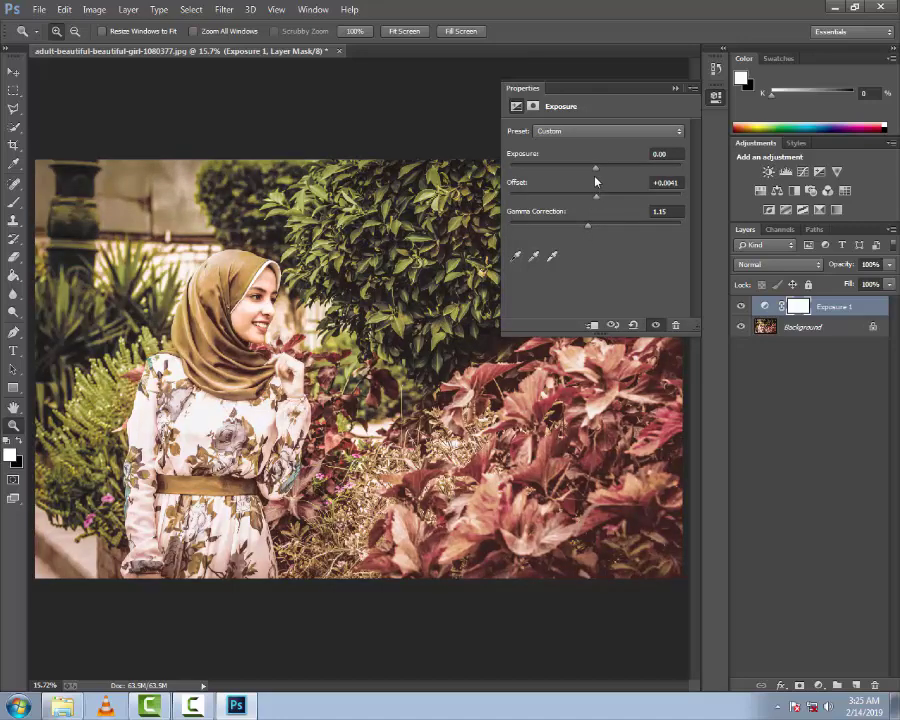
drag(595, 168, 592, 174)
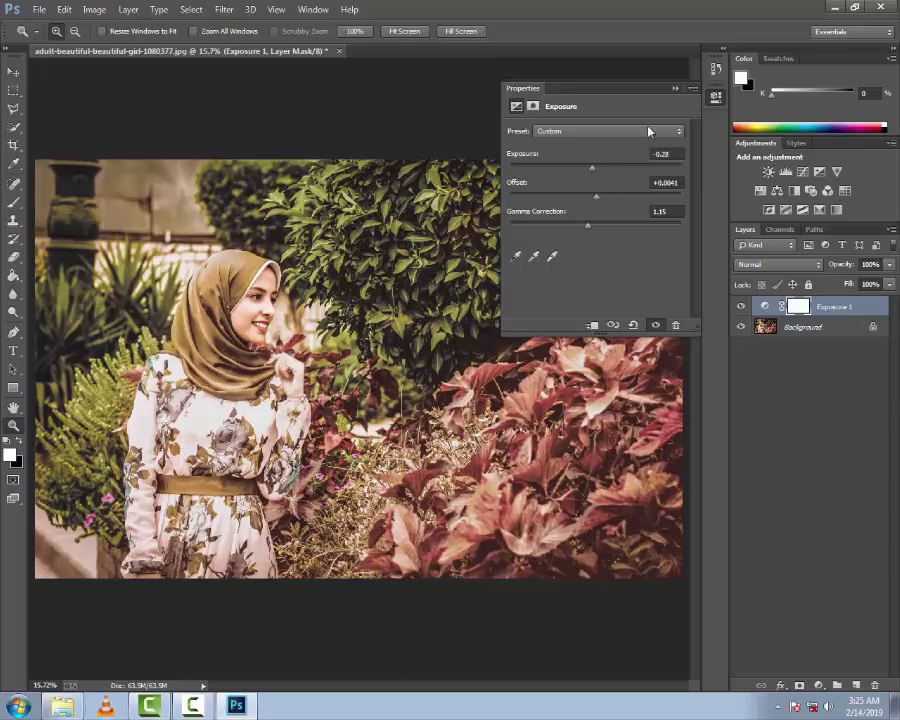
click(674, 89)
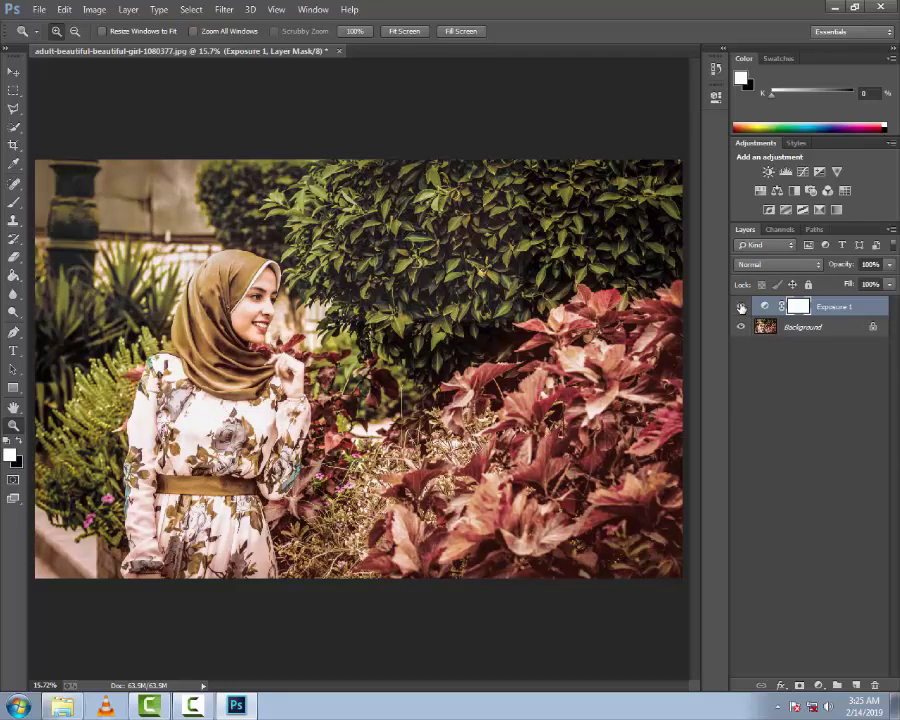
right_click(830, 317)
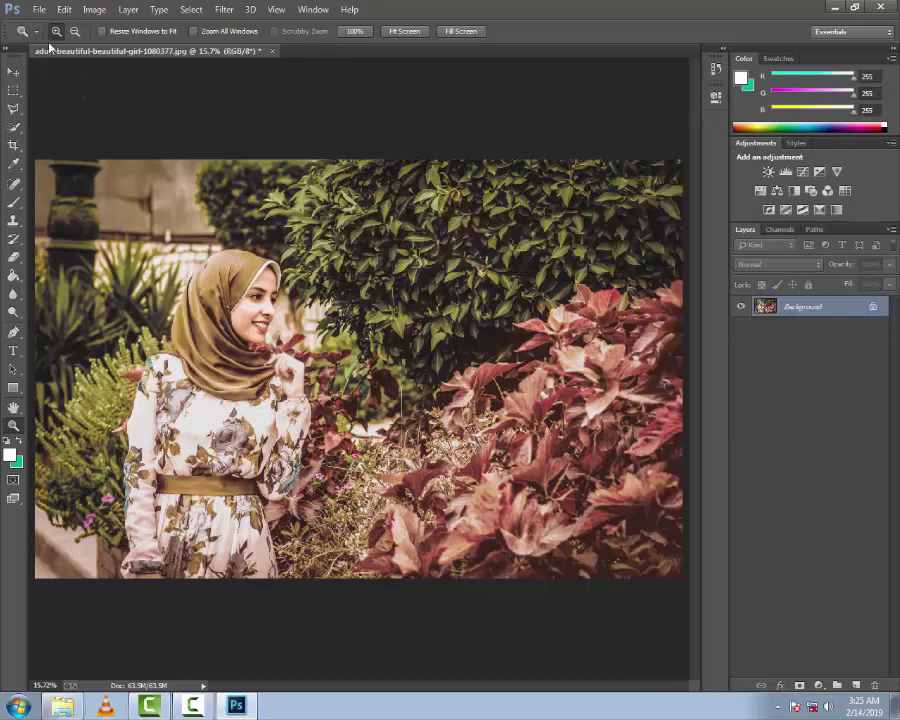
- Save the image as 'Color grading.jpg' using the Medium JPEG quality preset
click(38, 9)
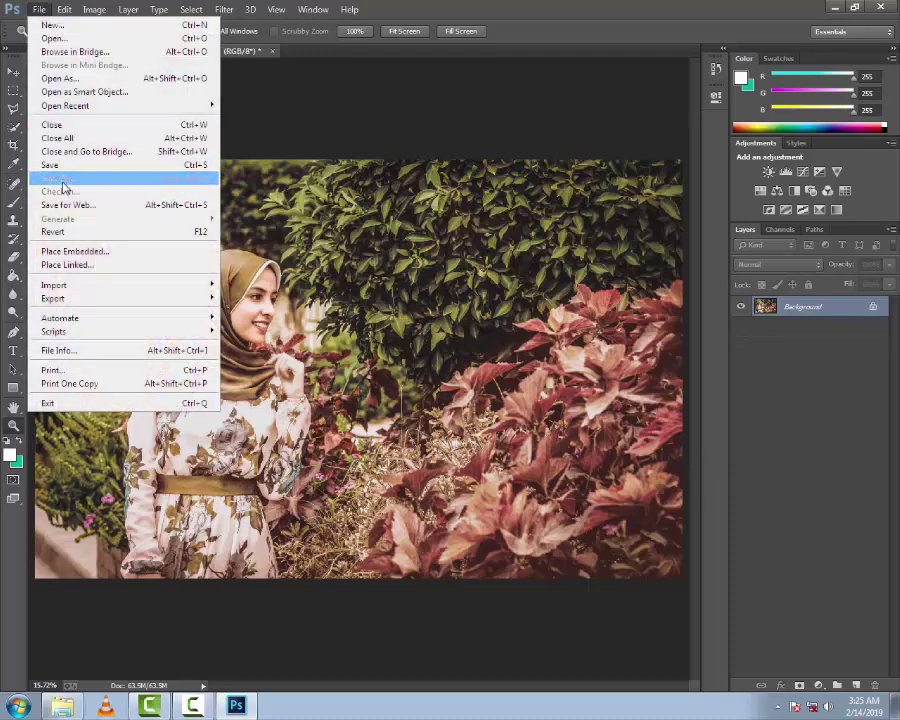
click(63, 180)
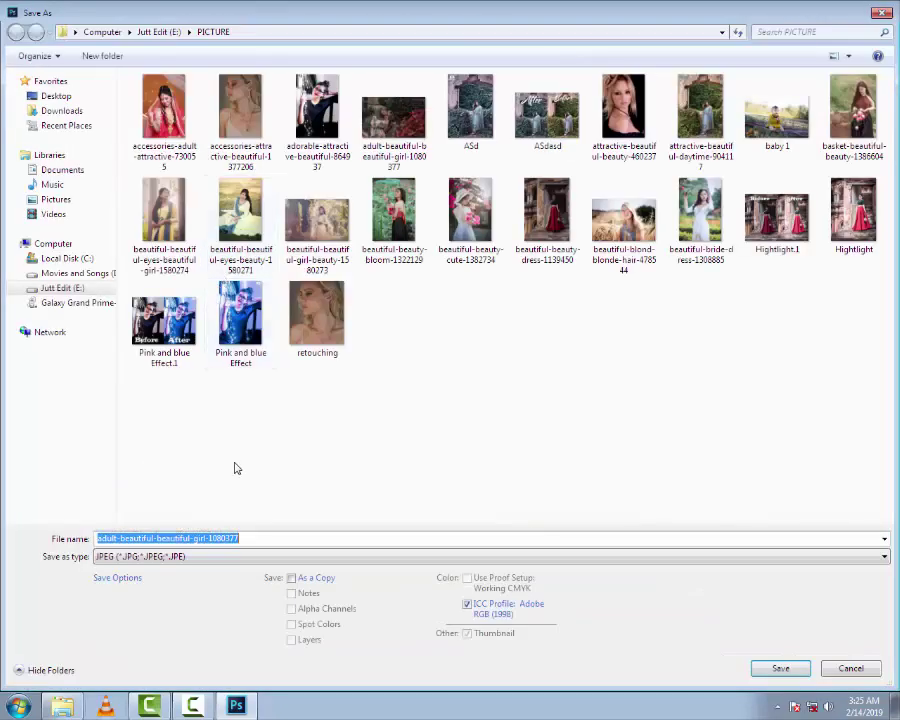
text(Color grading)
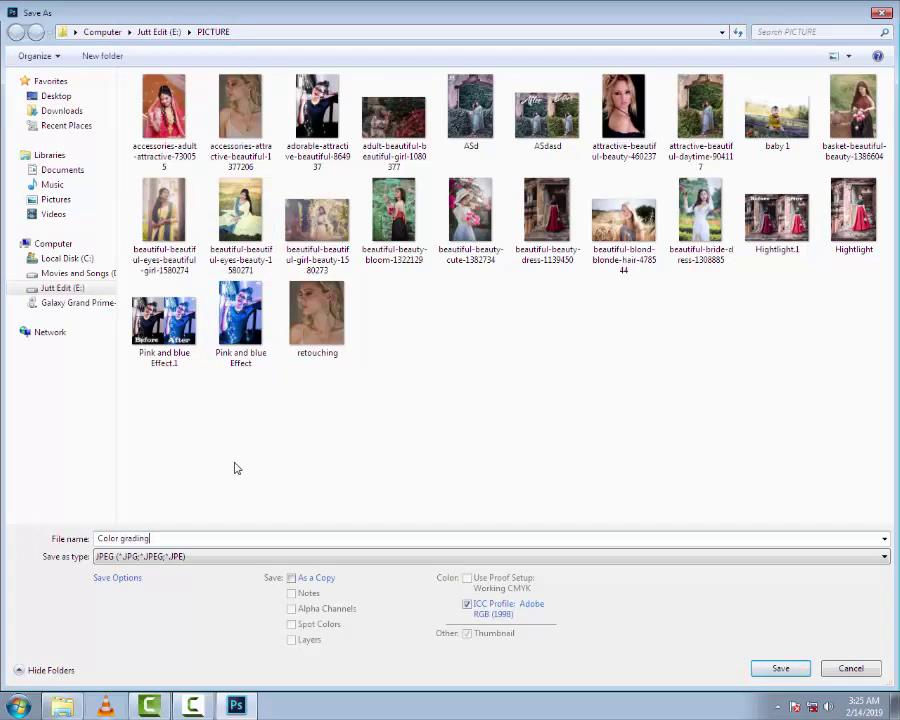
click(765, 672)
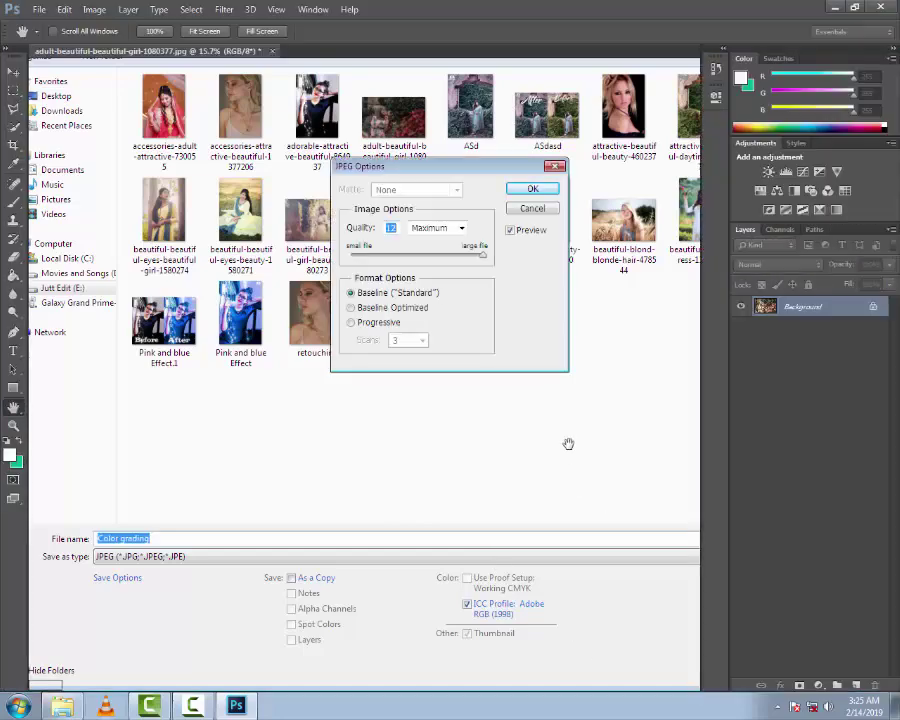
click(440, 229)
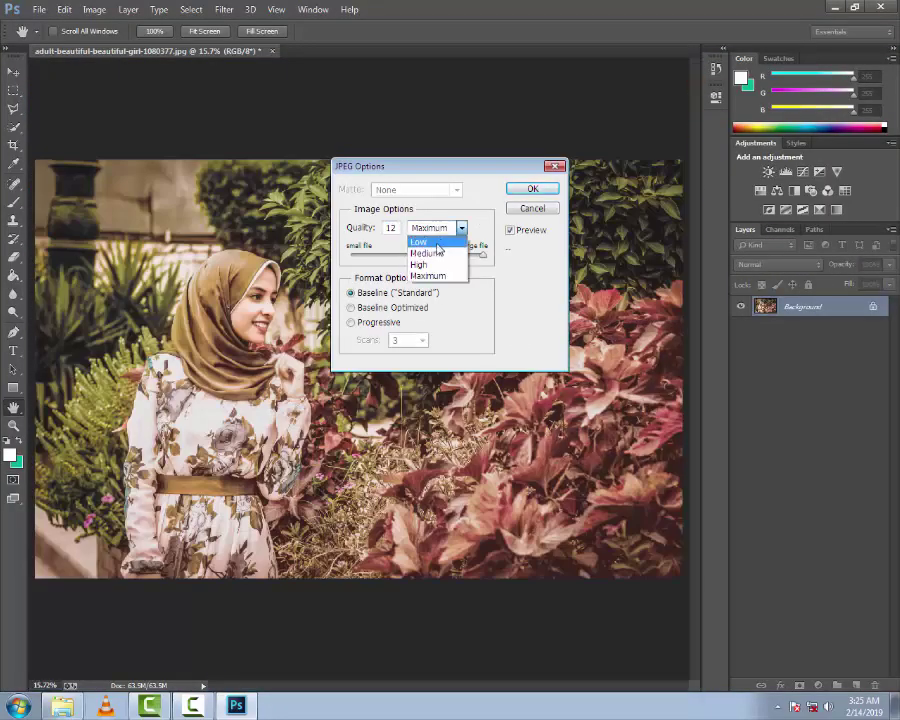
click(426, 253)
click(524, 190)
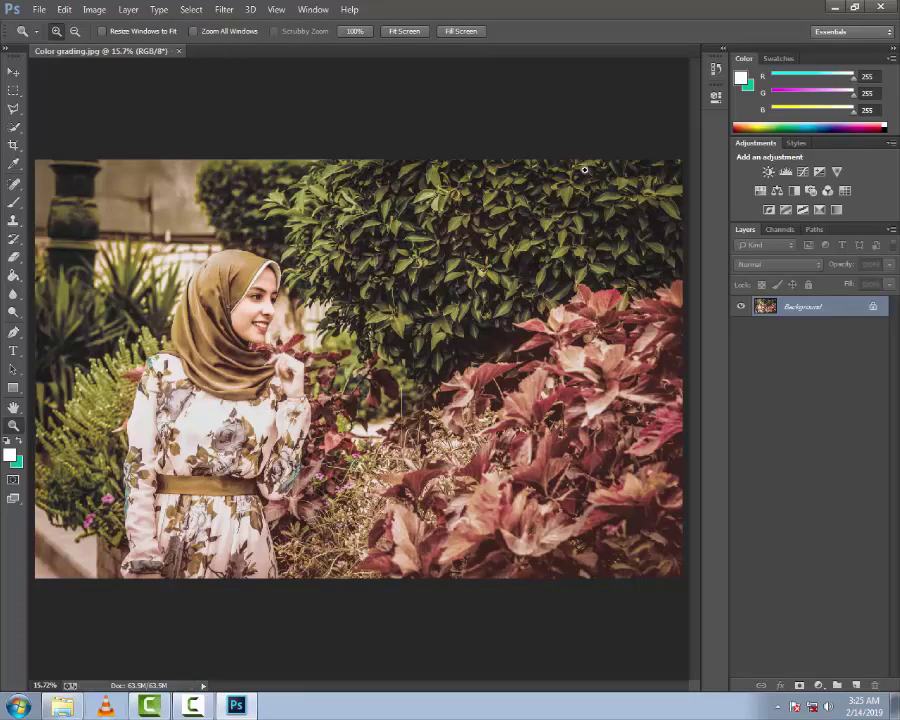
- Minimize Photoshop and refresh the Windows desktop
click(835, 8)
right_click(573, 233)
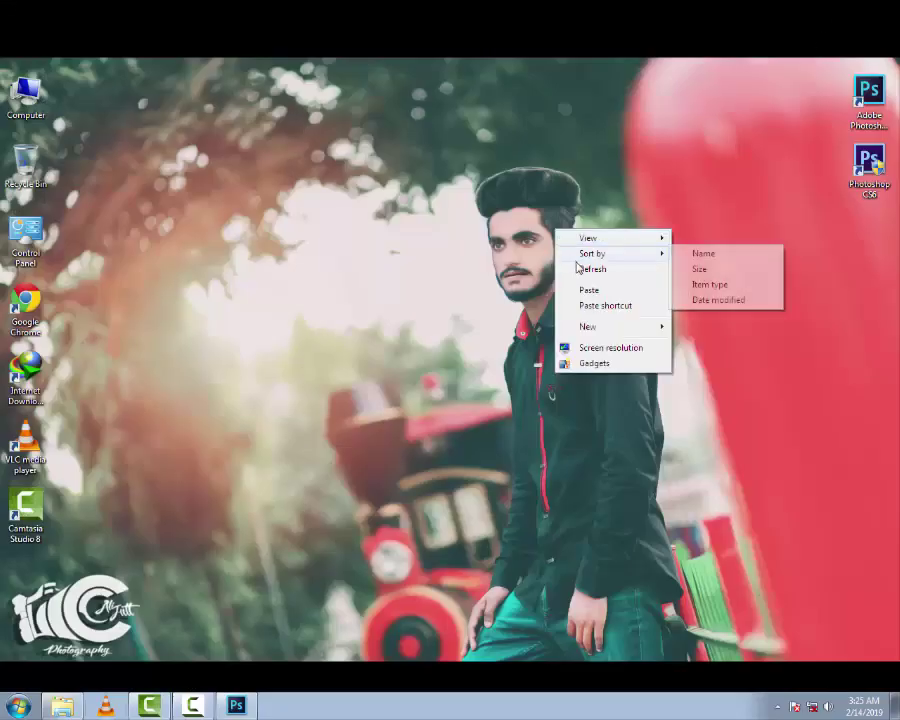
click(580, 269)
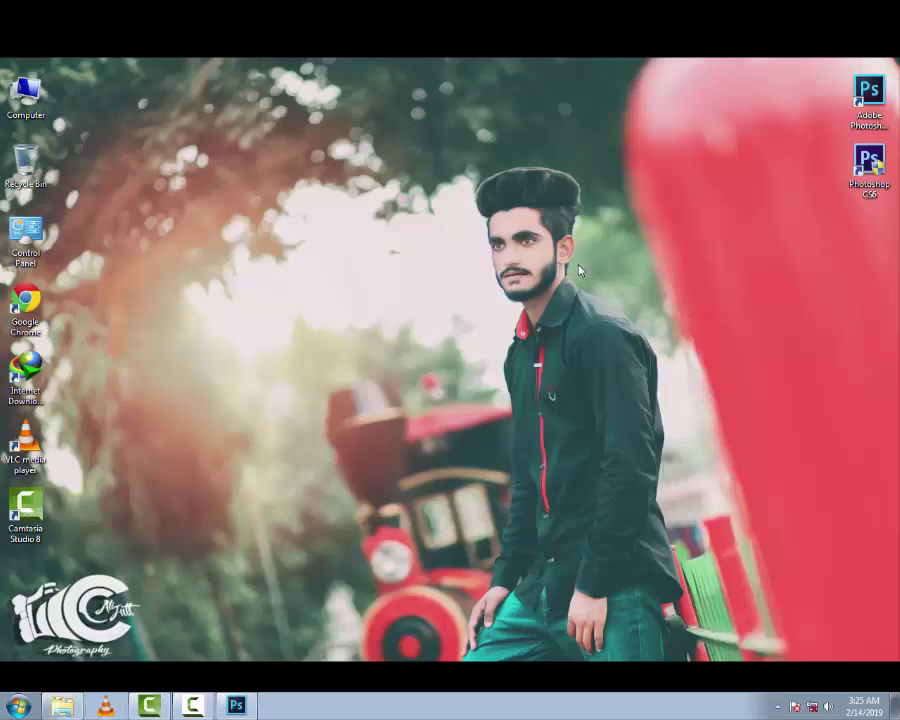